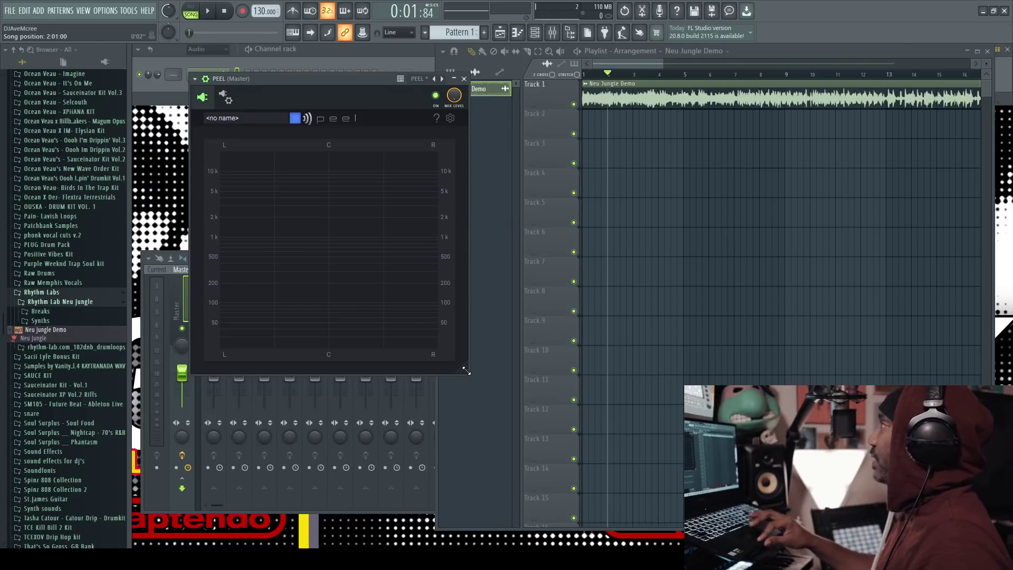
Enlarge the PEEL plugin window by dragging its bottom-right corner
drag(465, 371, 424, 279)
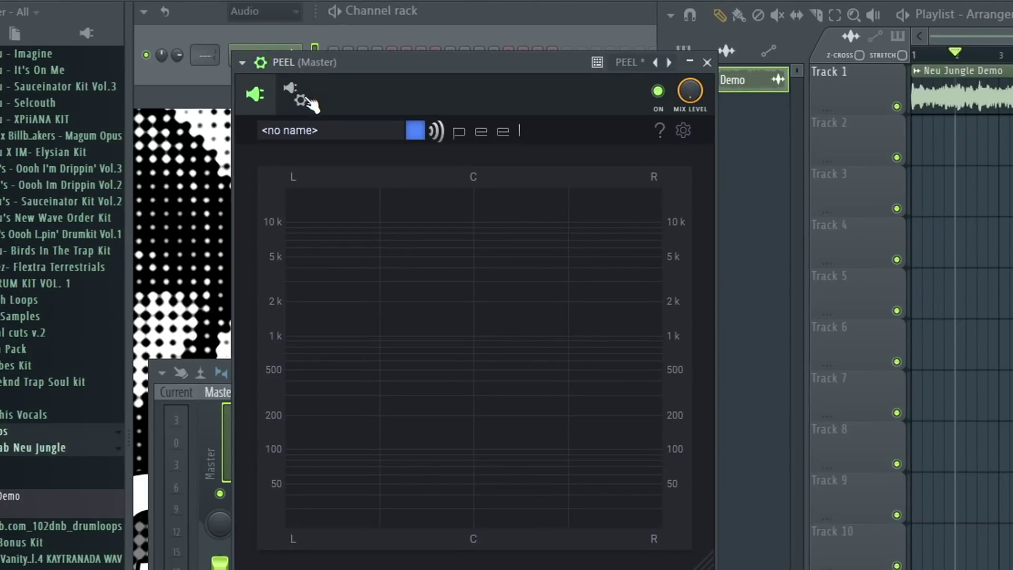
Look through PEEL's Processing and Settings tabs, then return to its spectrum display
click(304, 98)
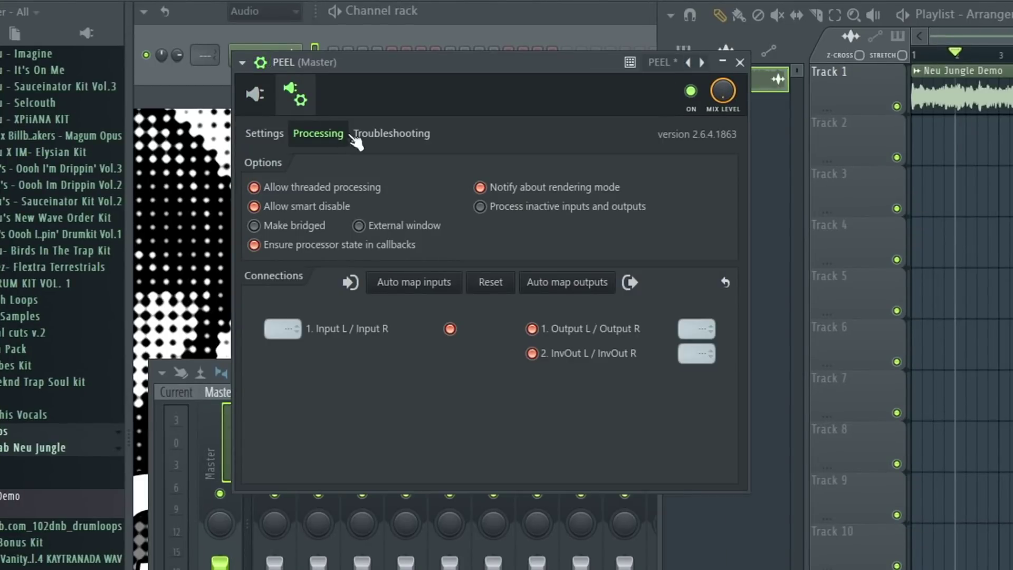
click(264, 133)
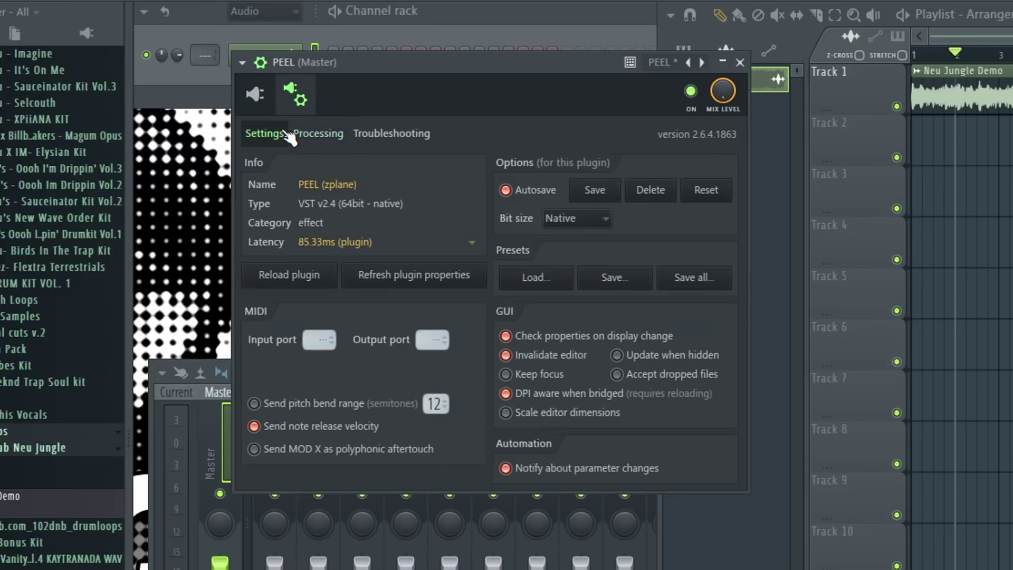
click(316, 138)
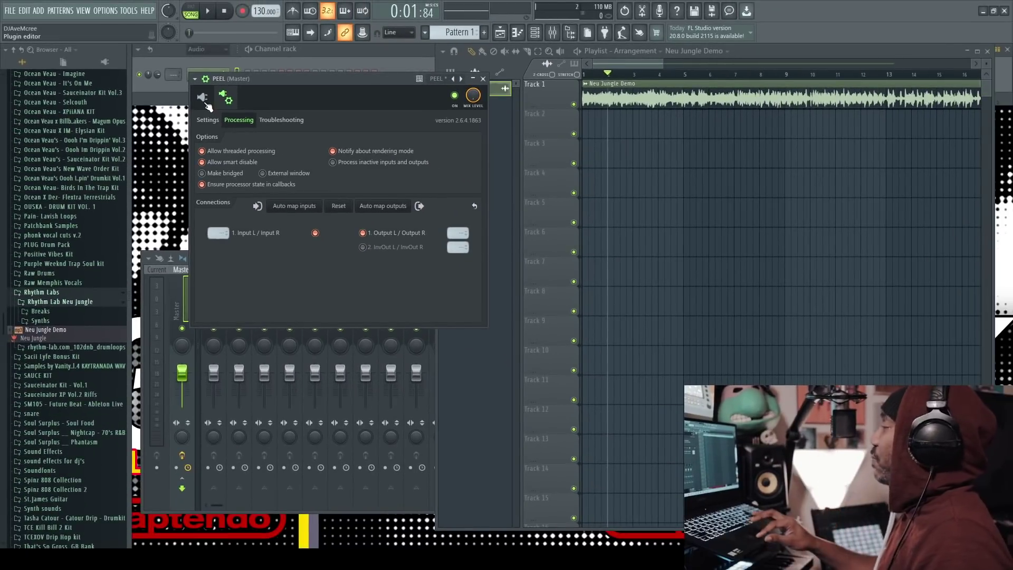
click(255, 94)
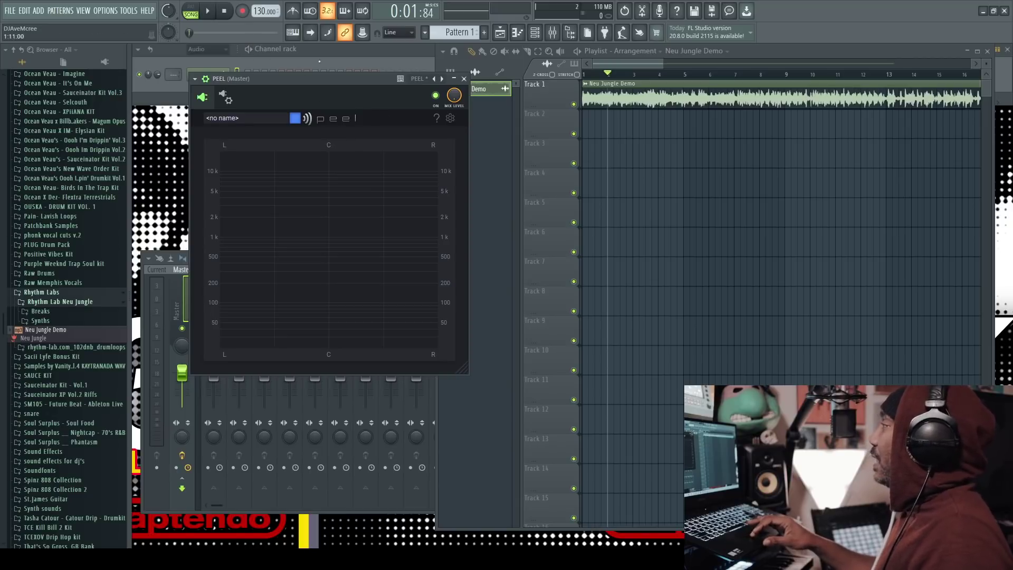
Play the song from the start and draw an EQ region, moving it toward the low mids
click(225, 13)
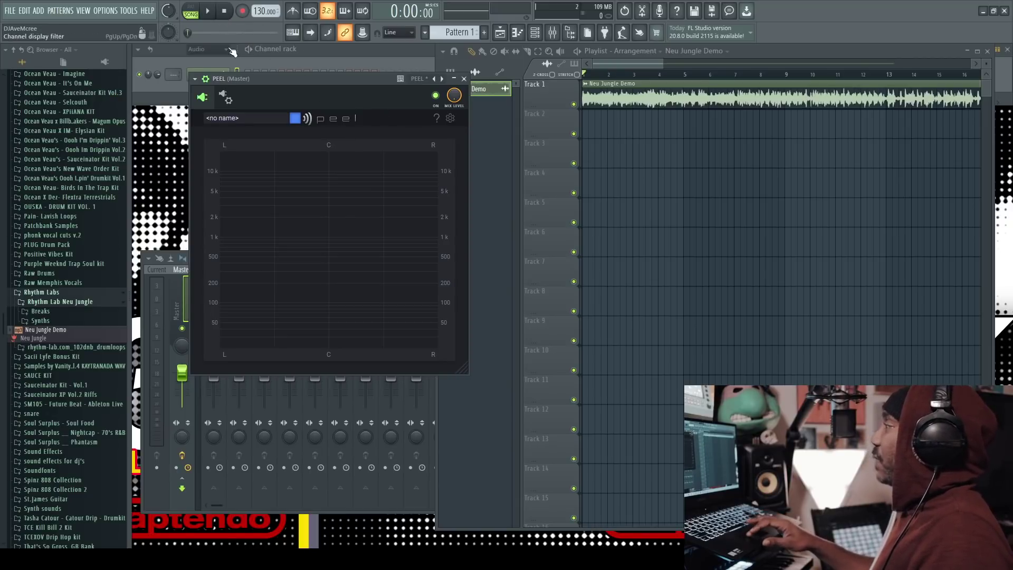
click(209, 13)
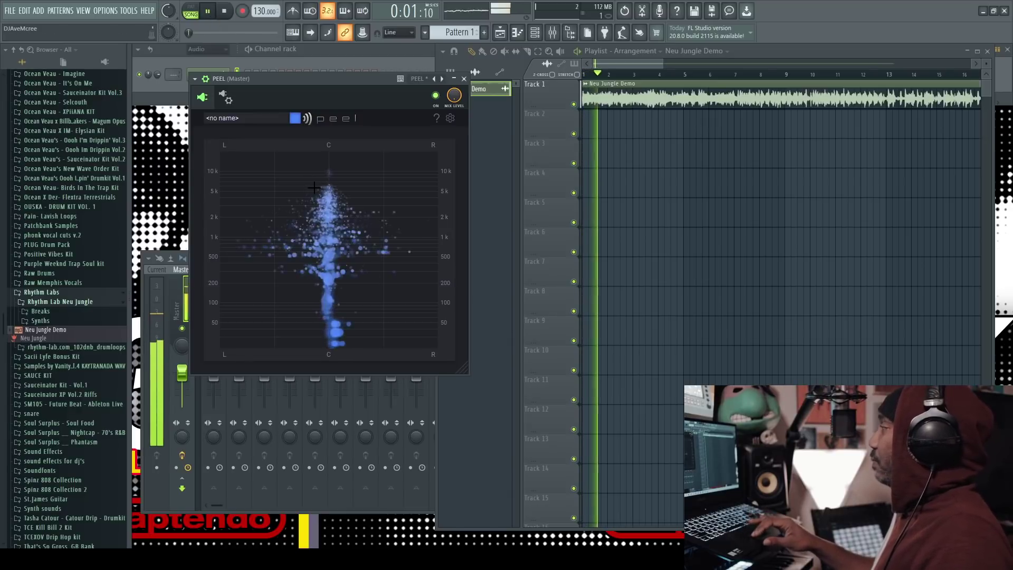
drag(289, 176, 338, 234)
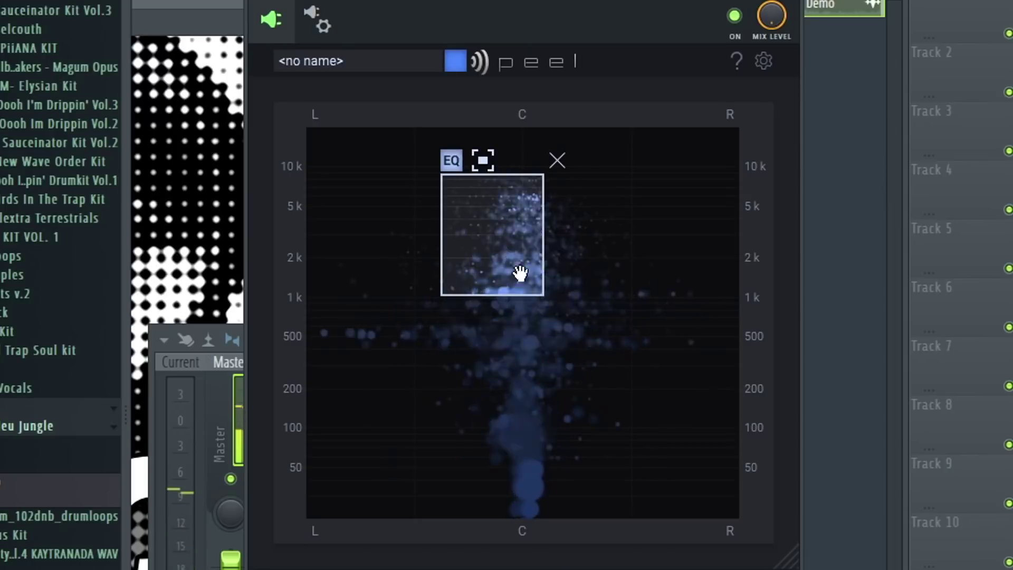
drag(501, 243, 528, 381)
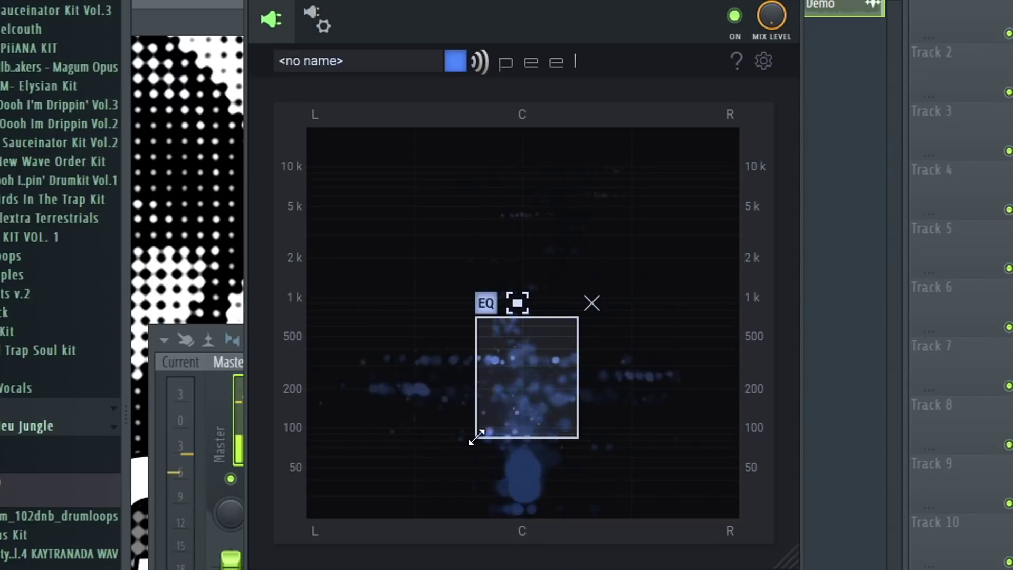
Stretch the region over the lows, remove it, and draw a new region shifted right
drag(474, 437, 401, 550)
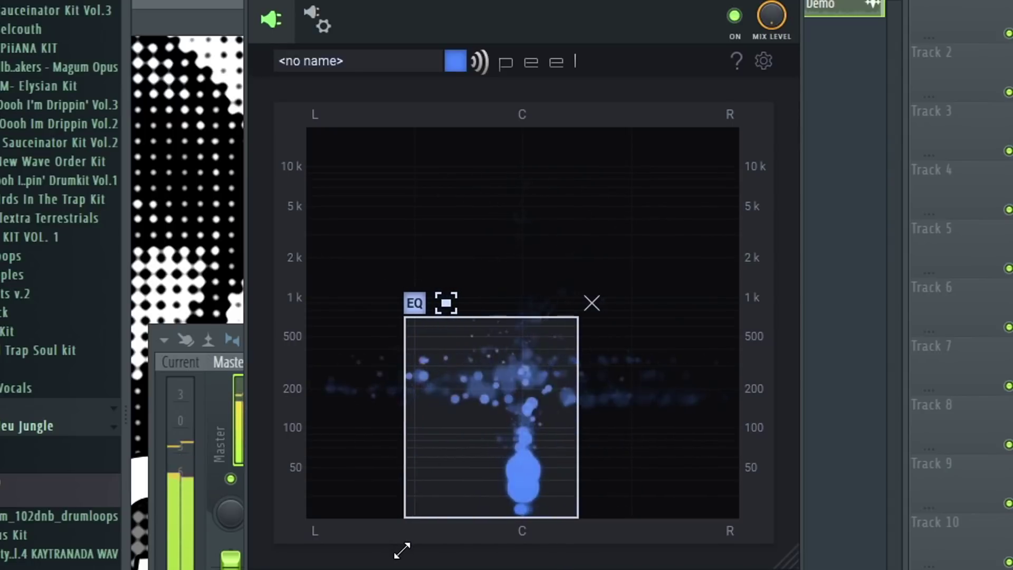
click(591, 302)
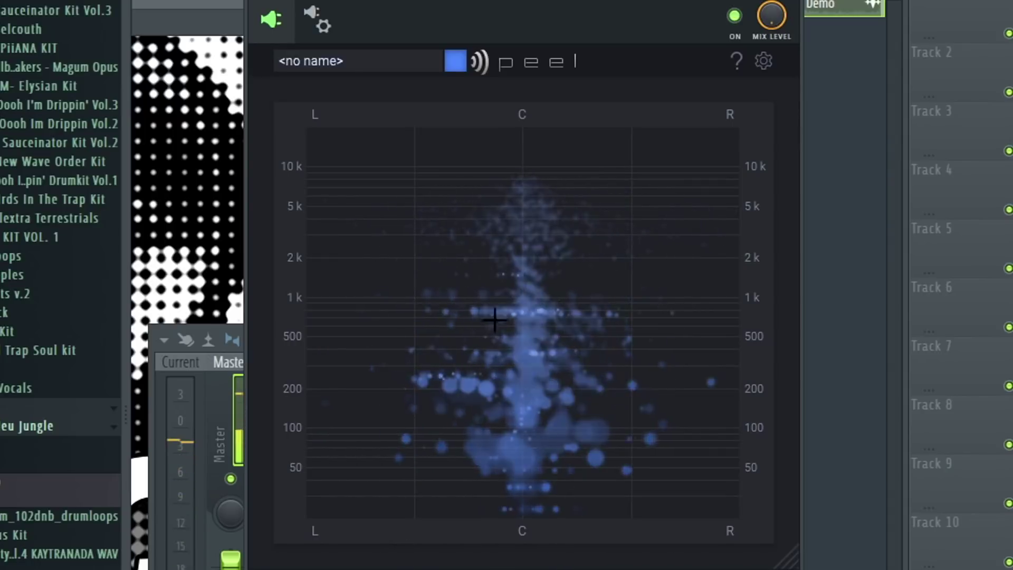
drag(427, 173, 540, 291)
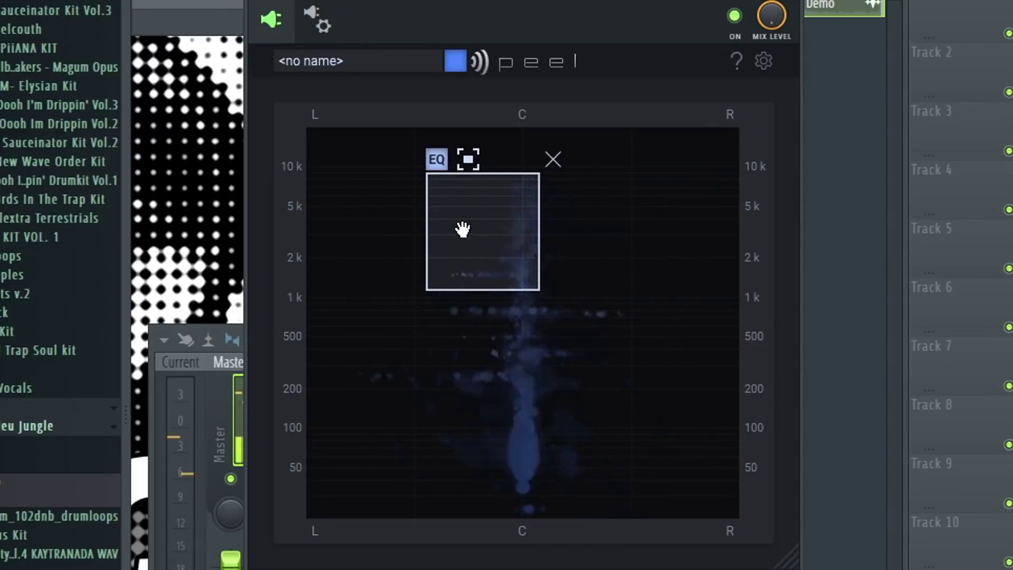
drag(461, 229, 432, 299)
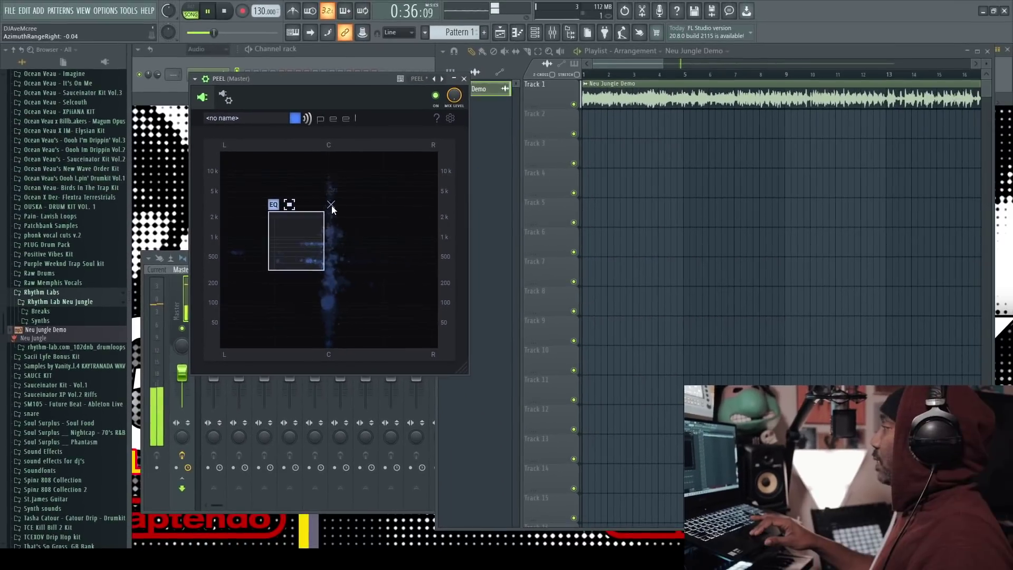
Remove the EQ selection and bring up PEEL's 12-colour display palette
click(331, 205)
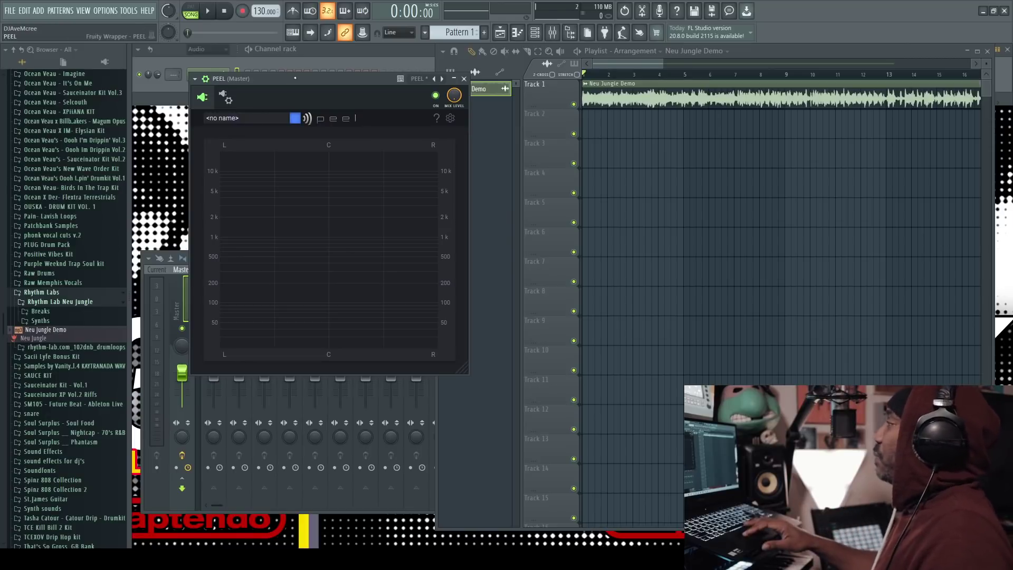
click(293, 119)
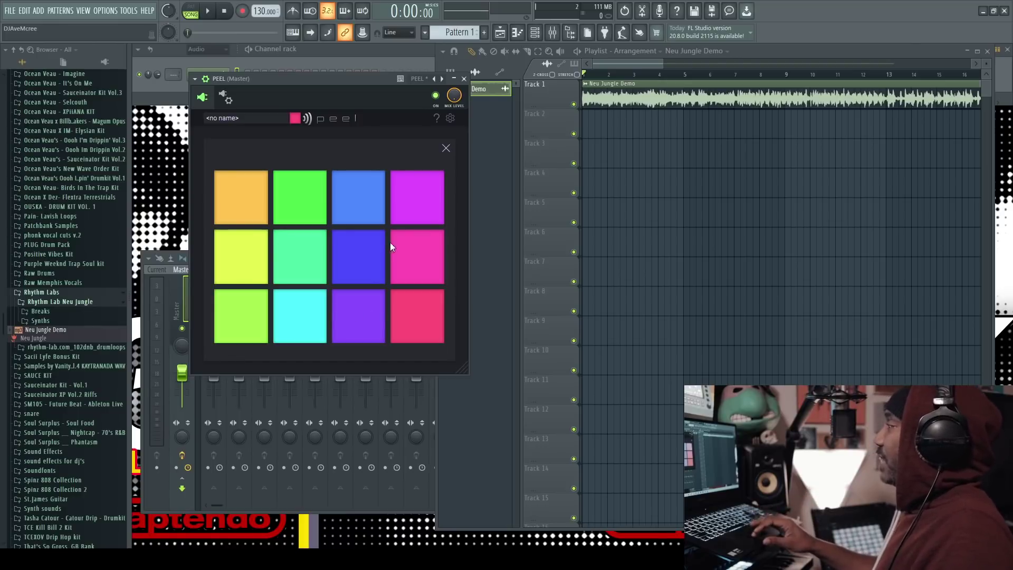
Keep pink particles, start playback, and draw an EQ region stretched across the full stereo width
click(446, 149)
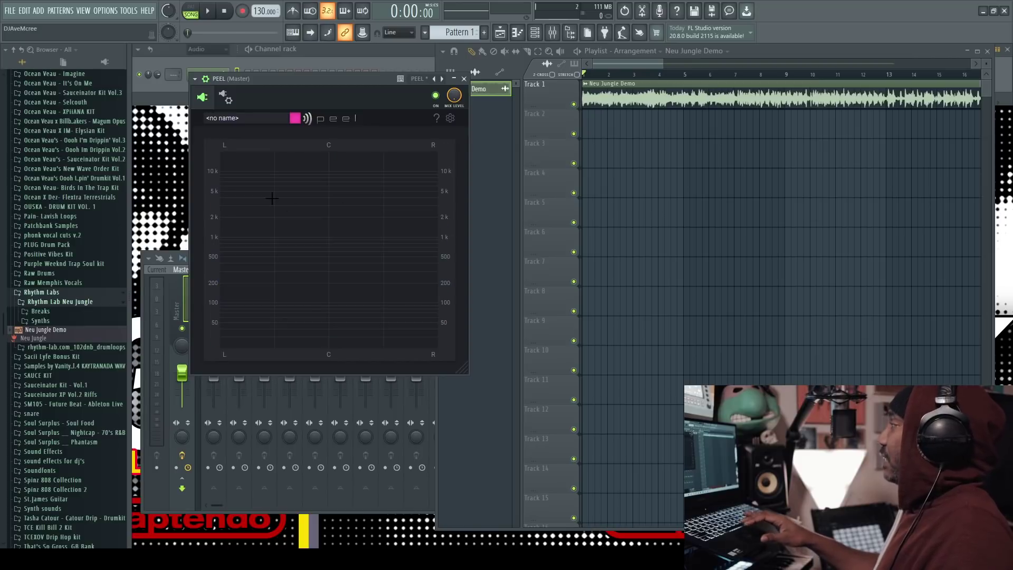
key(space)
mouse_move(291, 168)
mouse_down()
mouse_move(339, 236)
mouse_move(329, 231)
mouse_up()
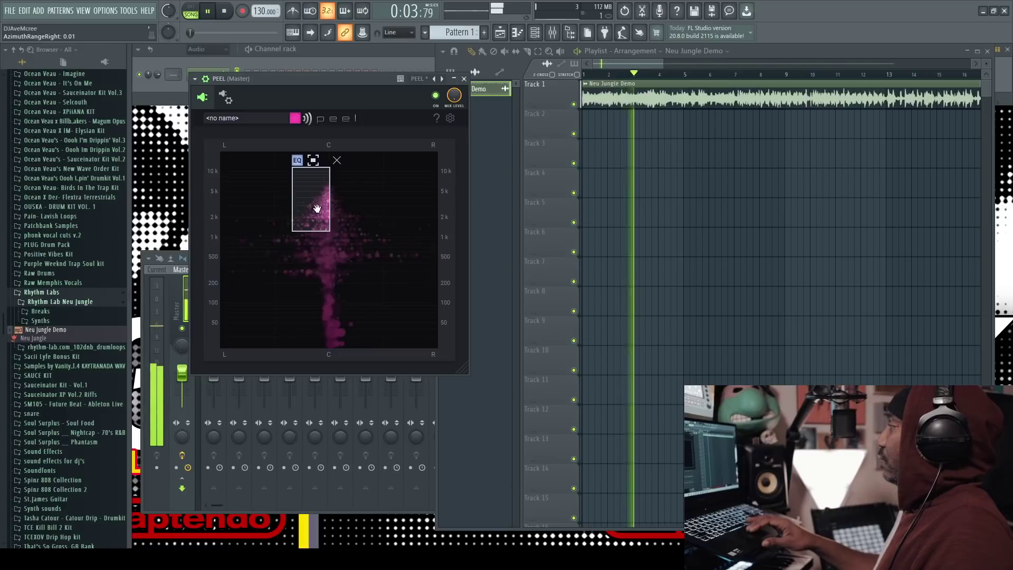
click(313, 160)
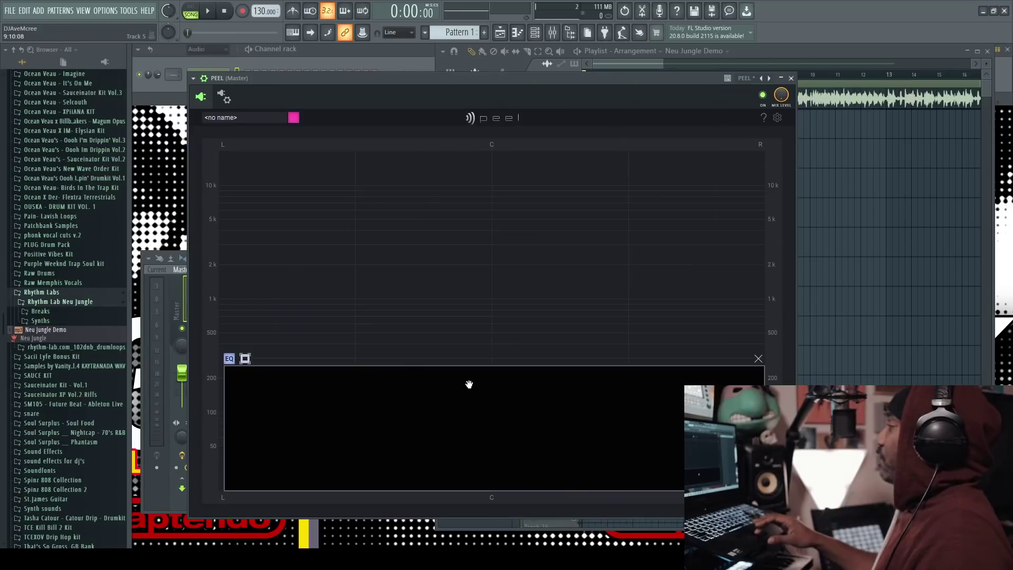
Audition the low-end region inverted during playback, turn inversion back off, and close PEEL
click(245, 360)
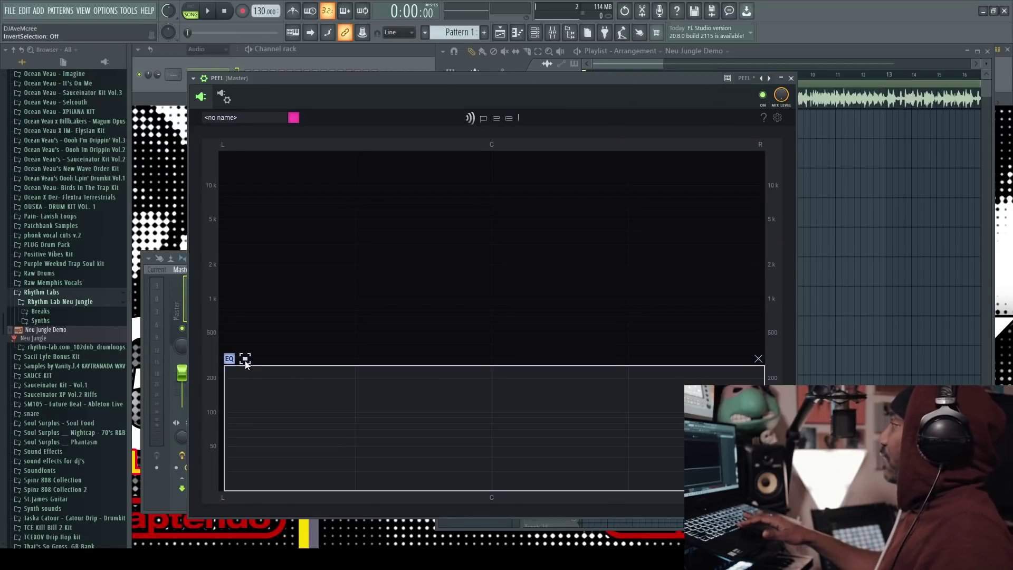
key(space)
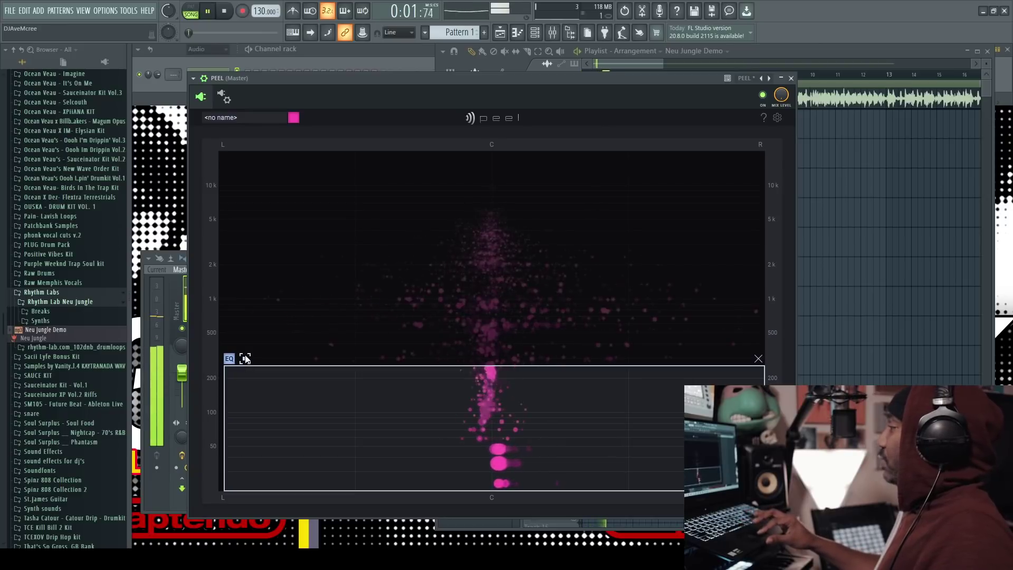
click(245, 358)
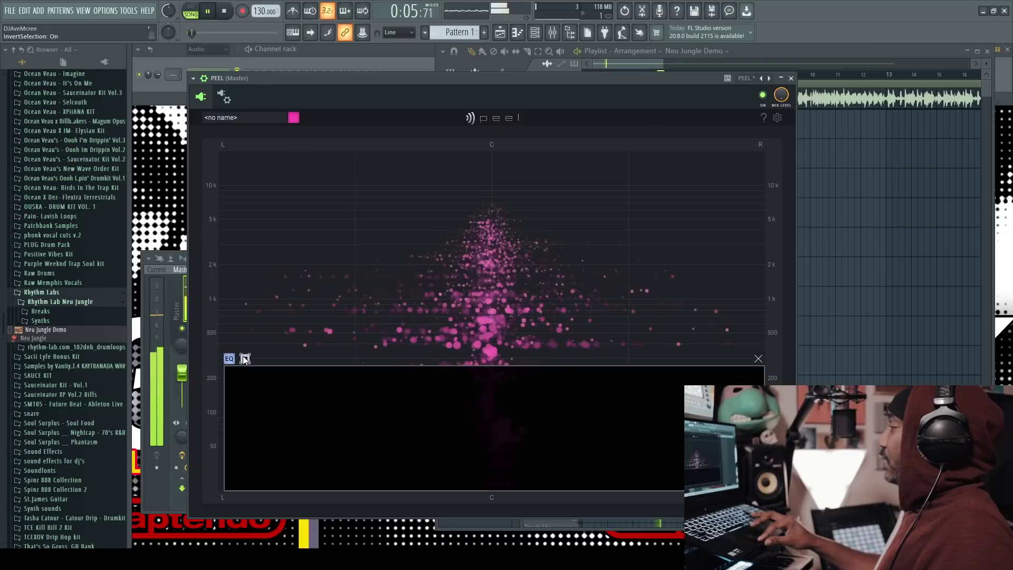
key(space)
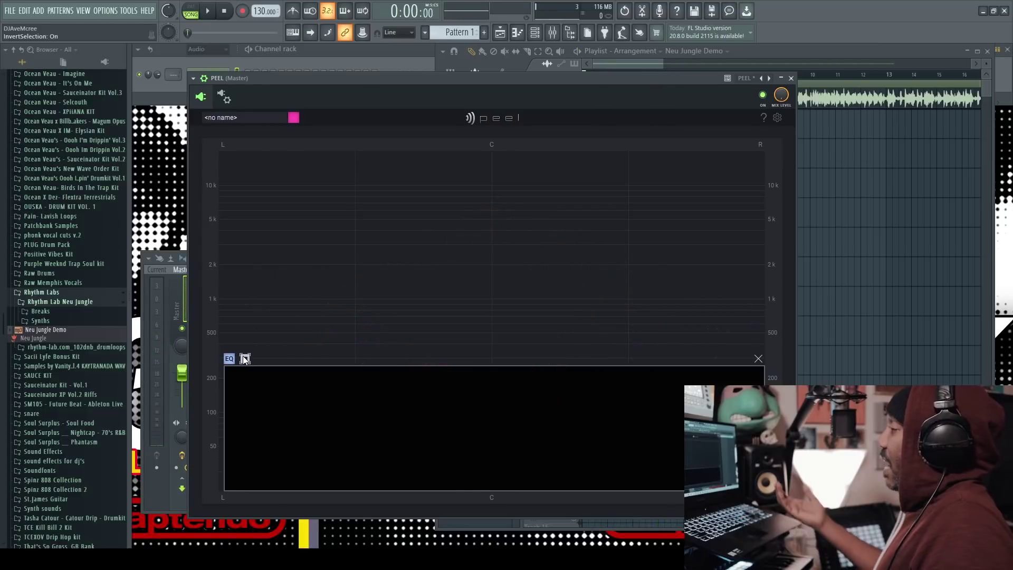
click(245, 358)
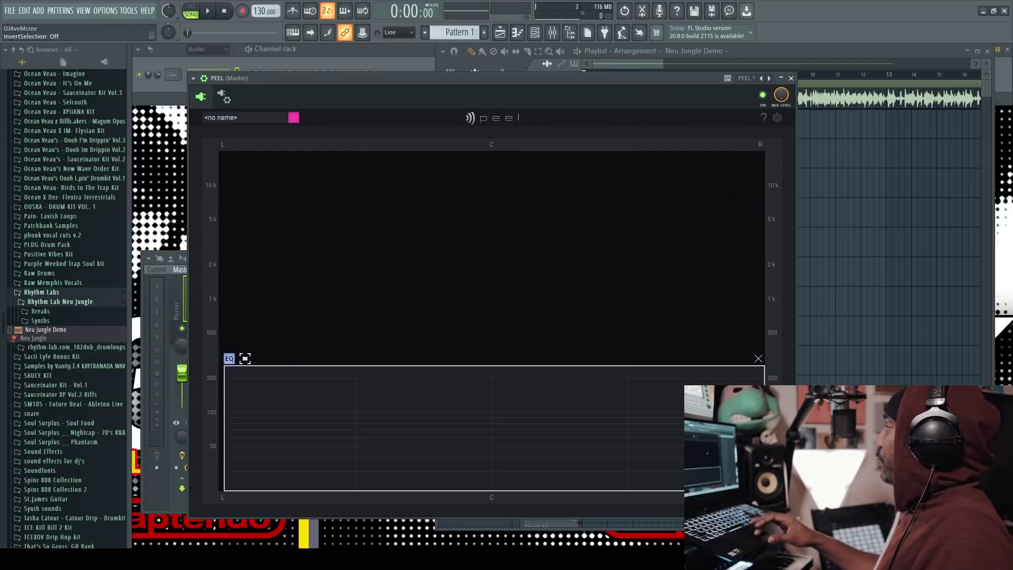
click(790, 78)
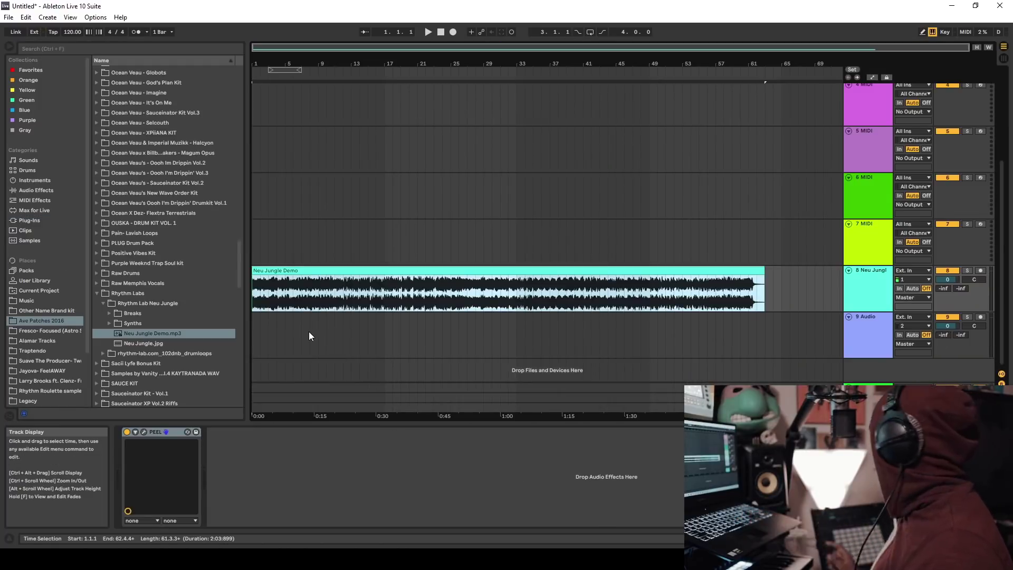
Play Neu Jungle Demo, show PEEL's window and move it toward the screen centre
key(space)
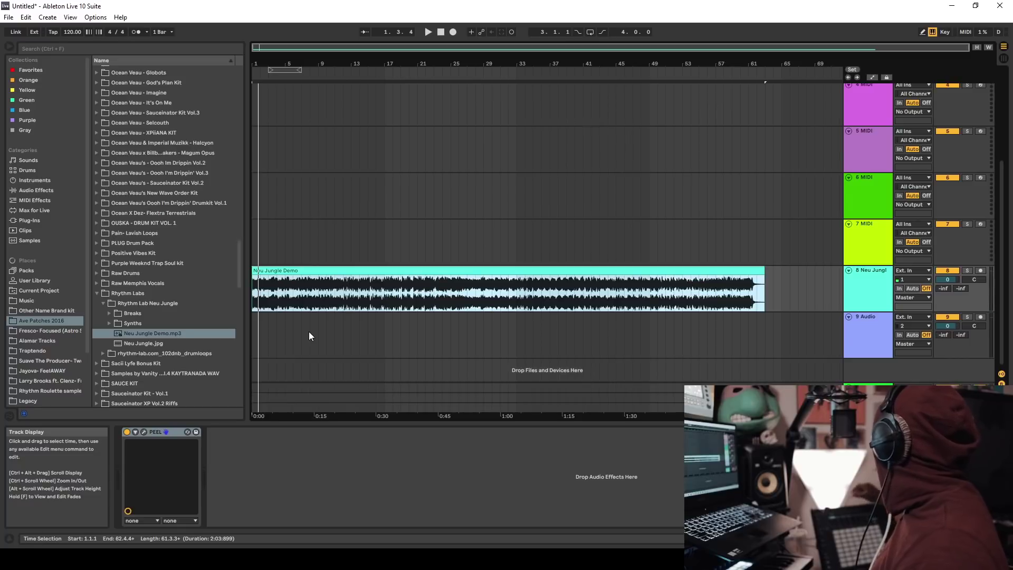
click(143, 432)
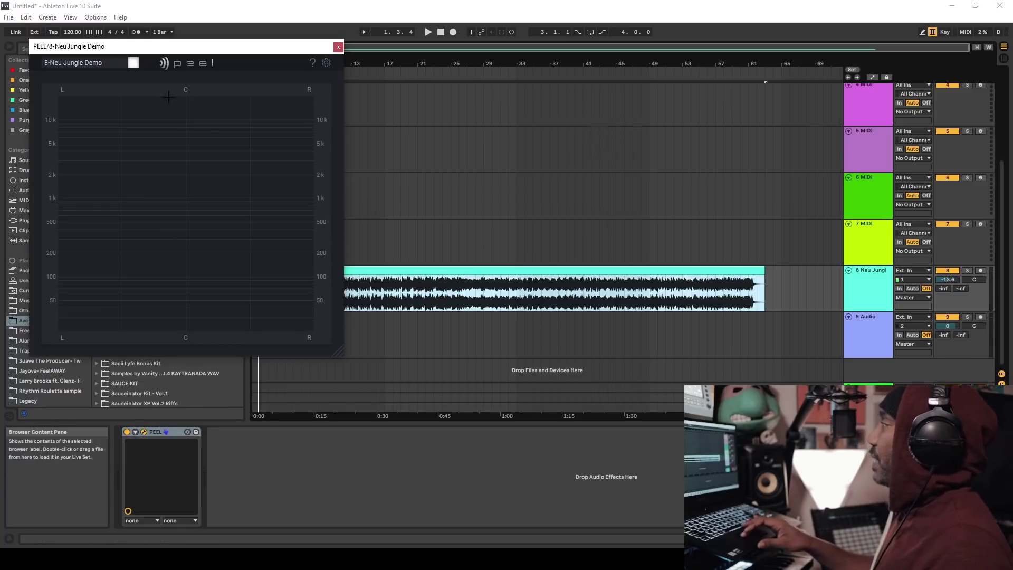
drag(183, 48, 383, 112)
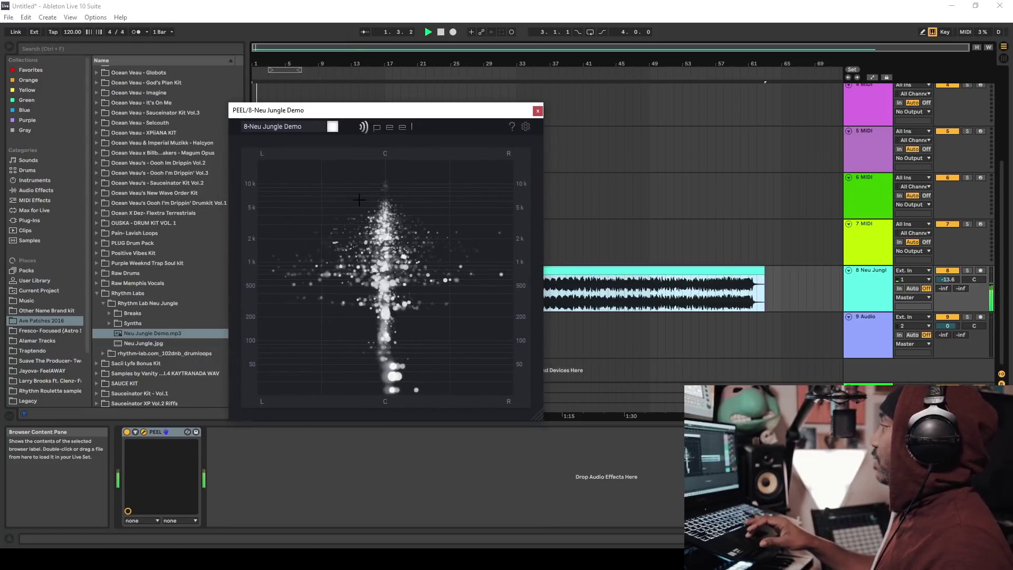
Draw an EQ region, stop playback, and move the region down and left to the left-side mids
drag(349, 188, 425, 285)
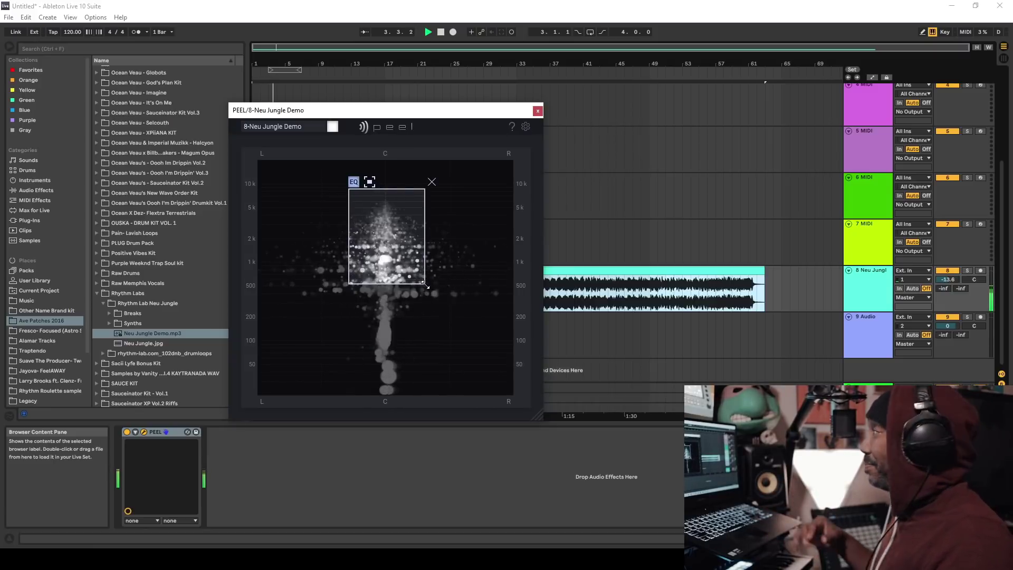
key(space)
drag(401, 222, 403, 327)
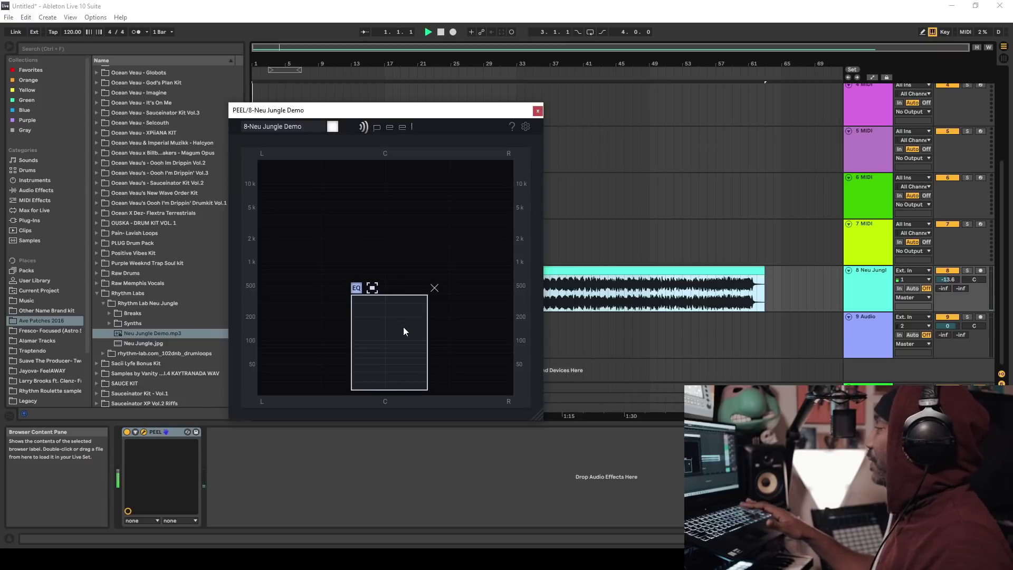
drag(395, 315, 312, 258)
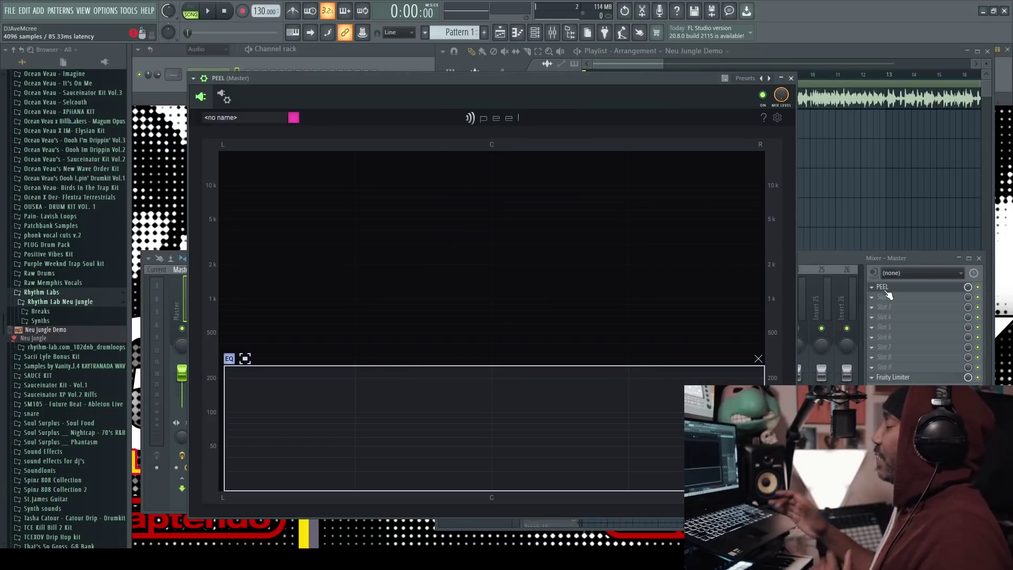
Close PEEL and bring up the plugin list for the empty Master FX slot 2
drag(513, 77, 474, 70)
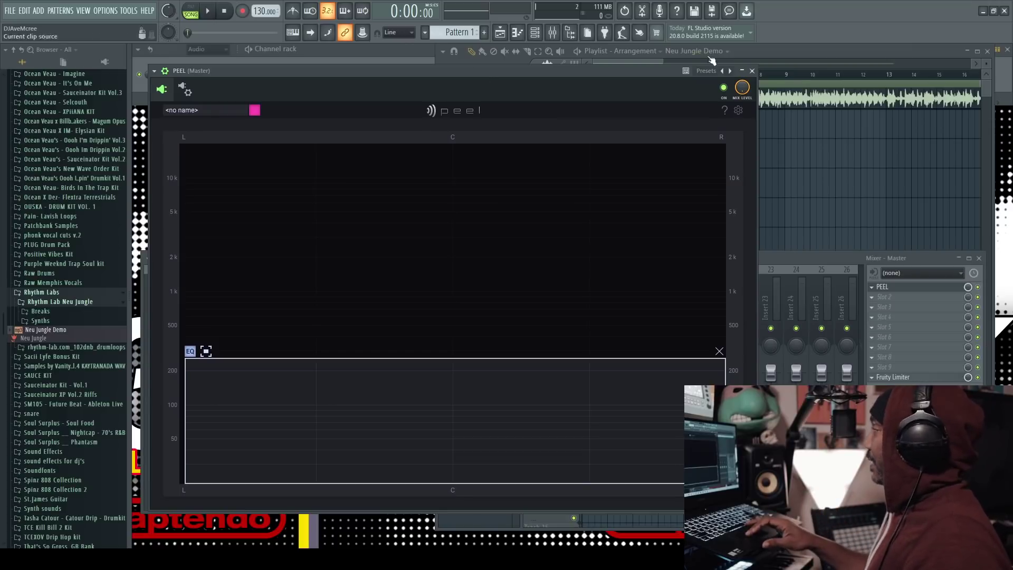
click(753, 71)
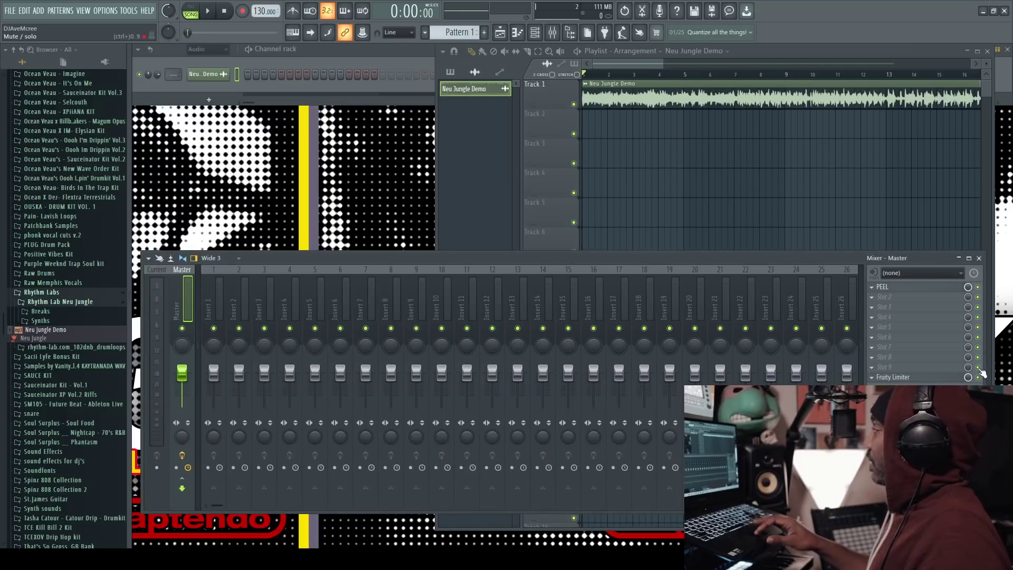
click(871, 298)
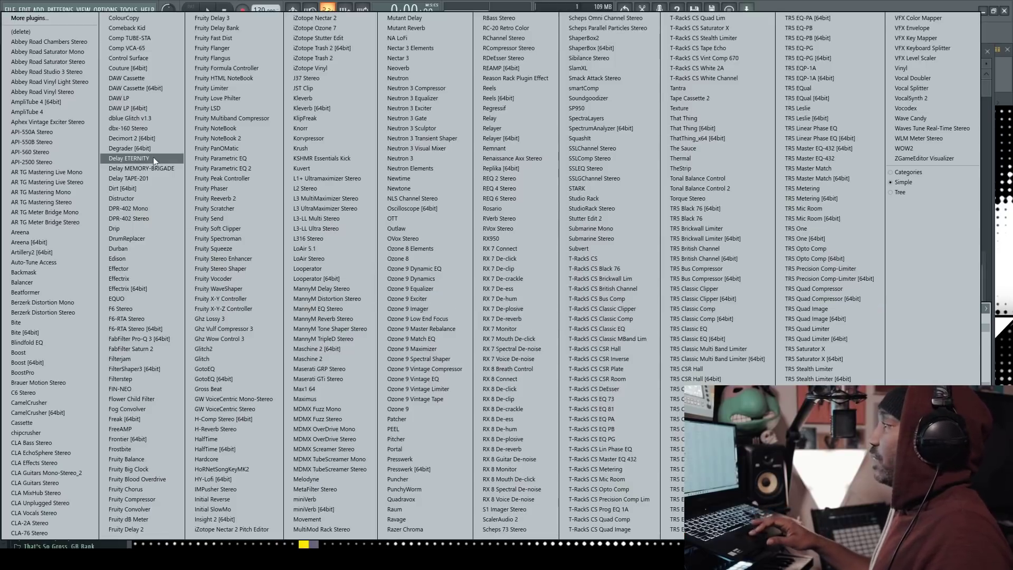
Load Fruity parametric EQ 2 and, while playing, drop bands 1–4 to minimum and lower band 5
click(222, 168)
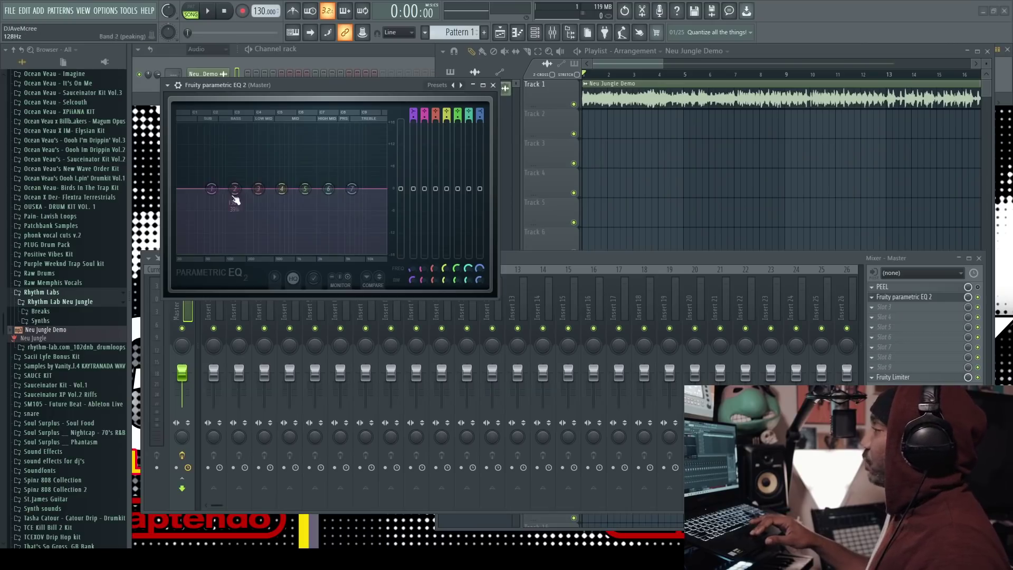
click(416, 192)
mouse_move(413, 194)
mouse_down()
mouse_move(415, 256)
mouse_move(413, 188)
mouse_up()
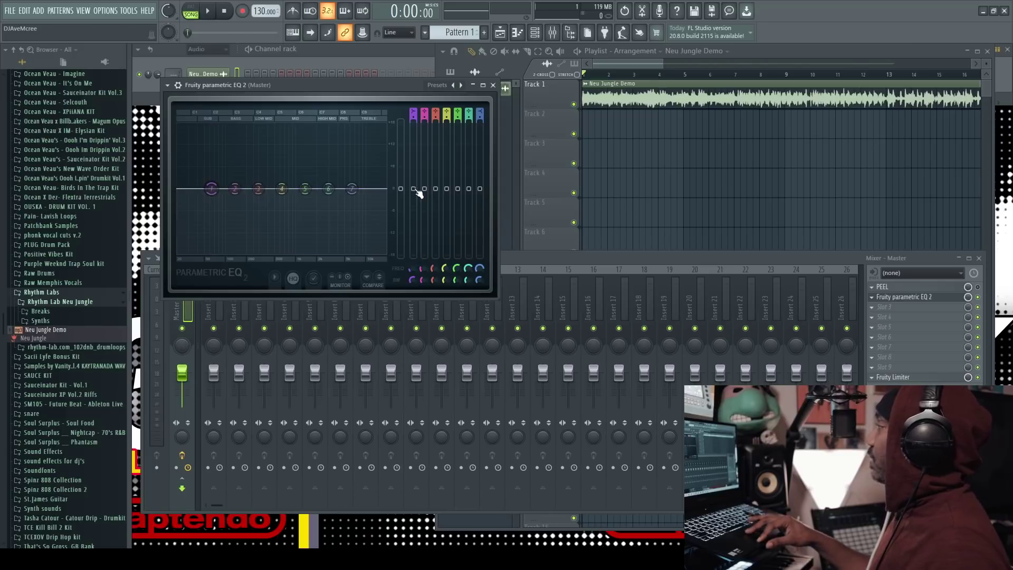
click(206, 12)
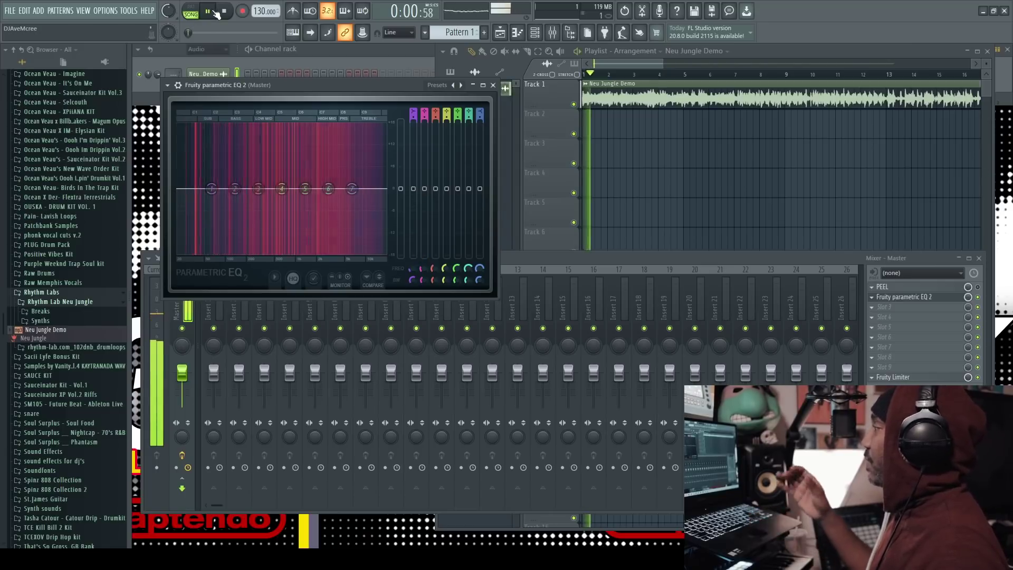
drag(414, 190, 414, 255)
drag(424, 188, 424, 255)
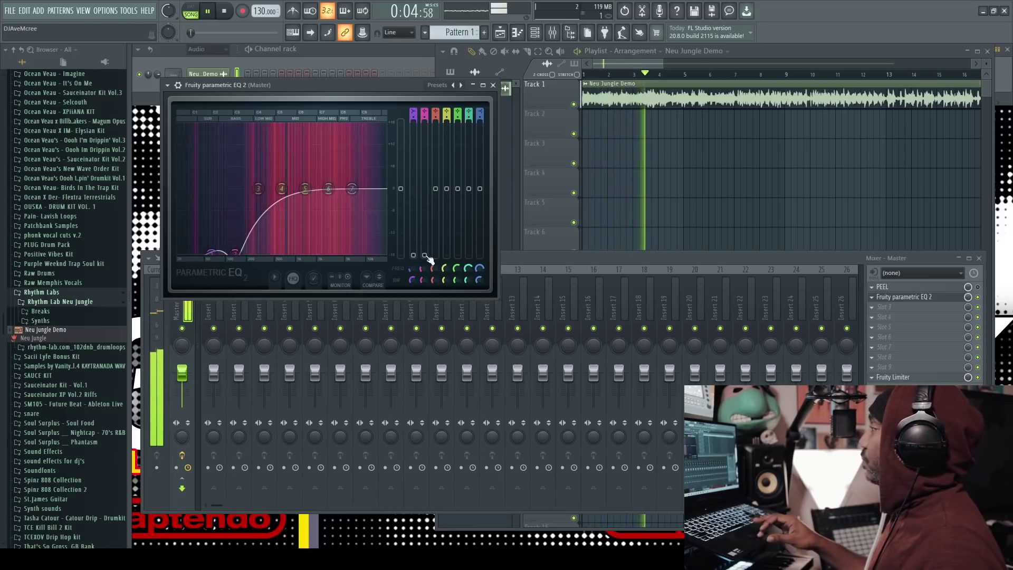
drag(436, 188, 436, 255)
drag(446, 190, 445, 264)
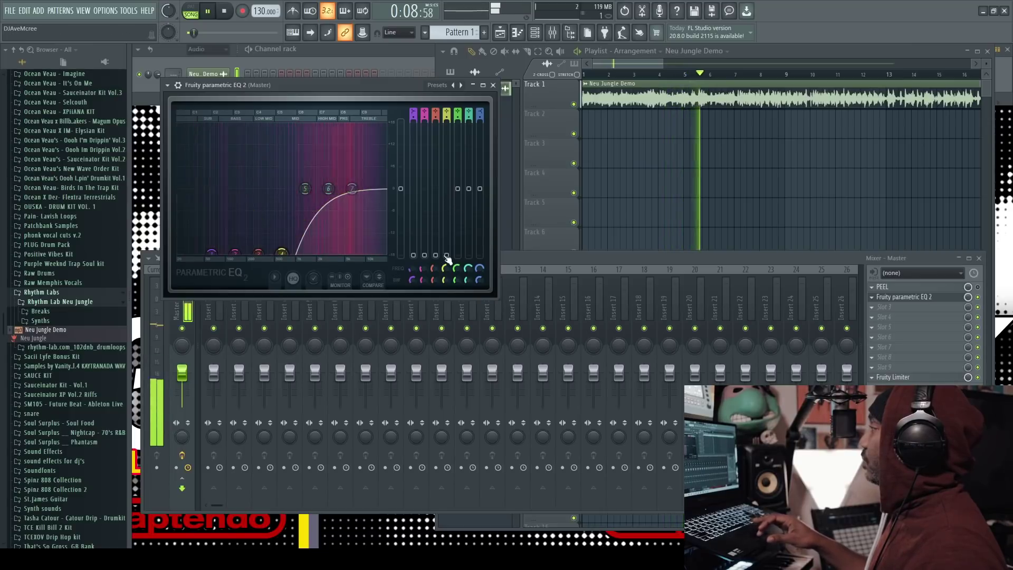
drag(457, 188, 459, 242)
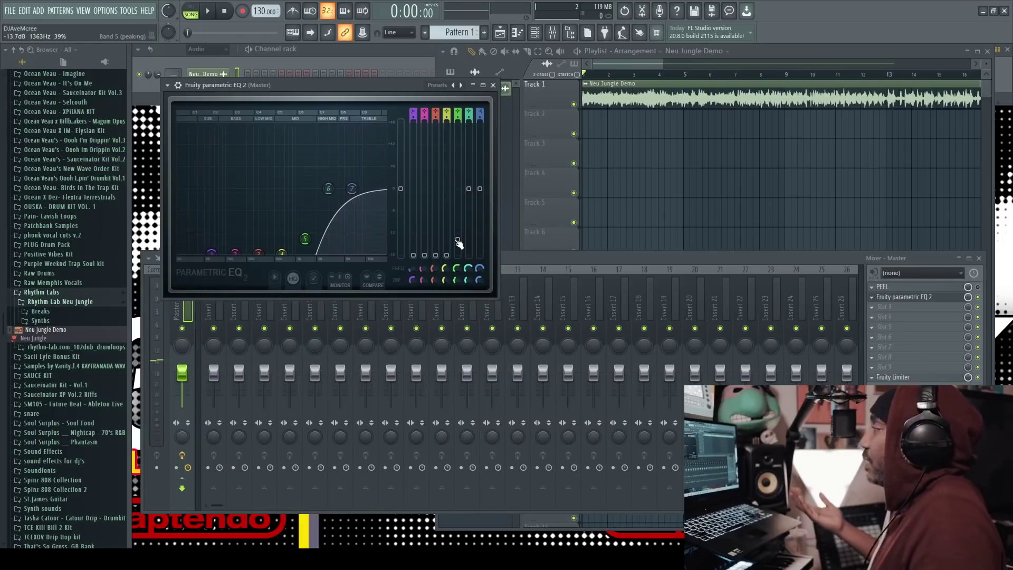
Raise band 5 to about -4.8 dB at 1363 Hz and band 4 to -7.4 dB at 632 Hz
drag(304, 238, 305, 206)
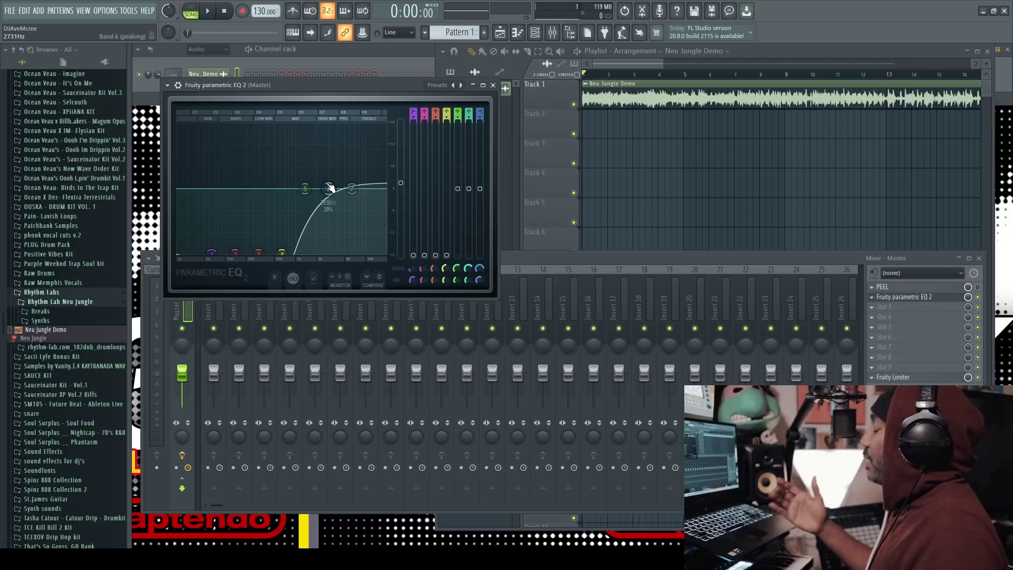
key(space)
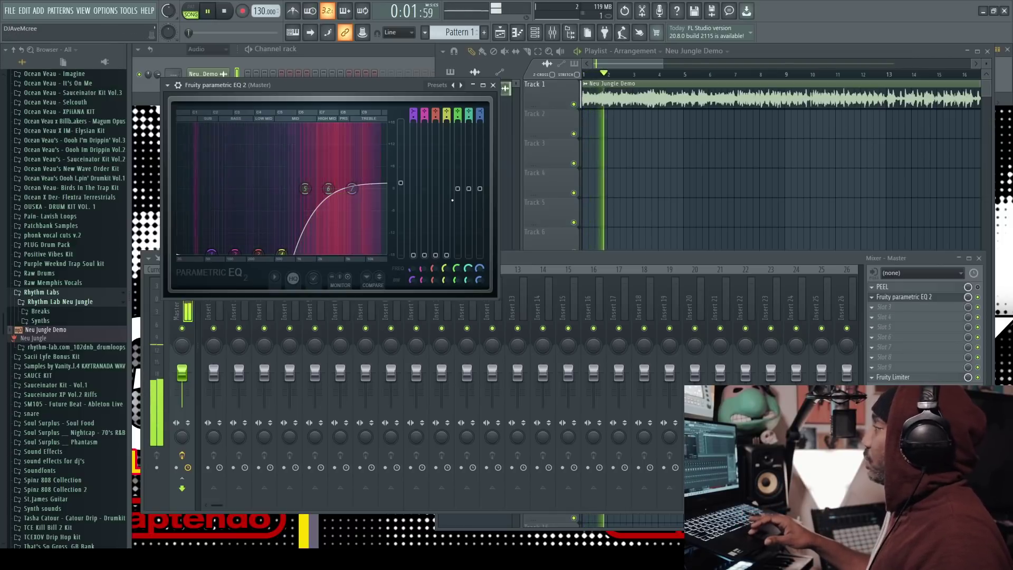
drag(282, 253, 281, 204)
key(space)
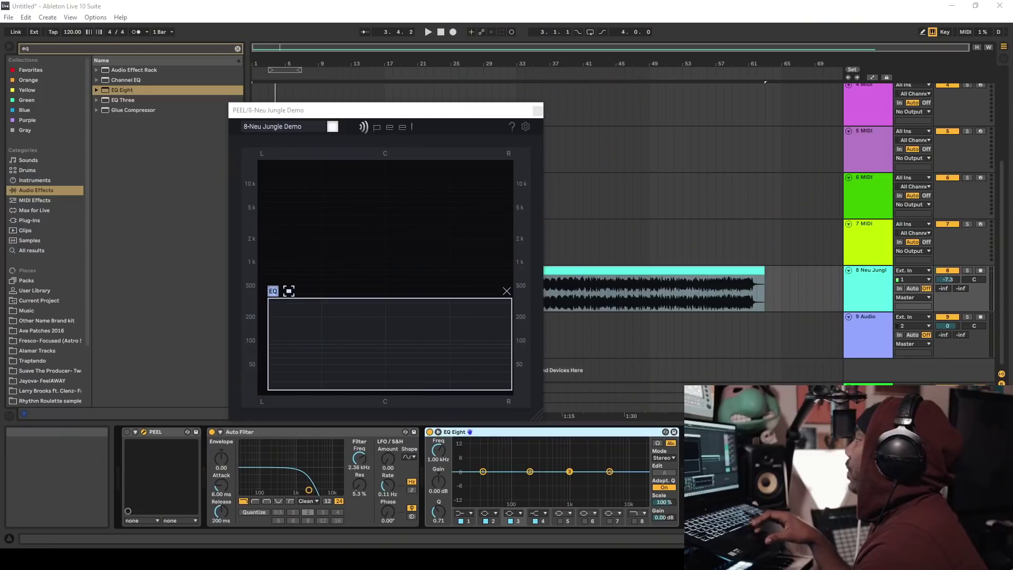
Expand EQ Eight and, during playback, cut about -14.8 dB at 109 Hz and -15 dB at 1.82 kHz
click(537, 110)
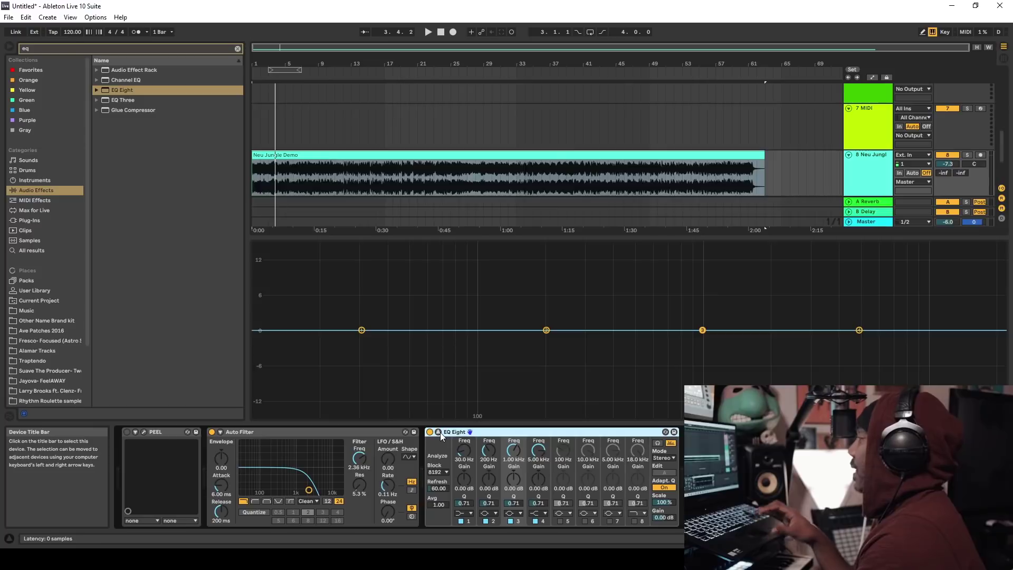
click(657, 443)
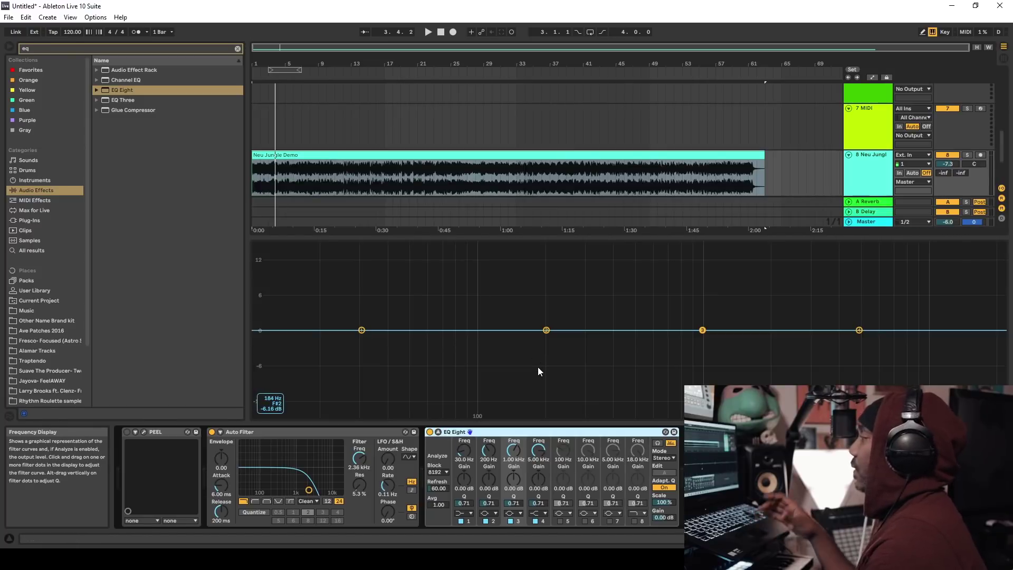
key(space)
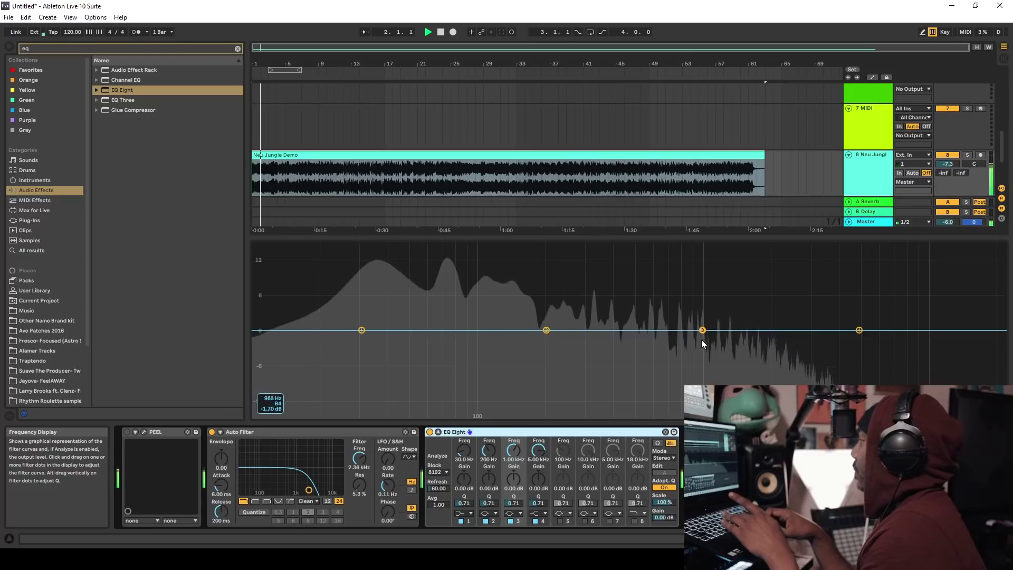
drag(702, 330, 760, 417)
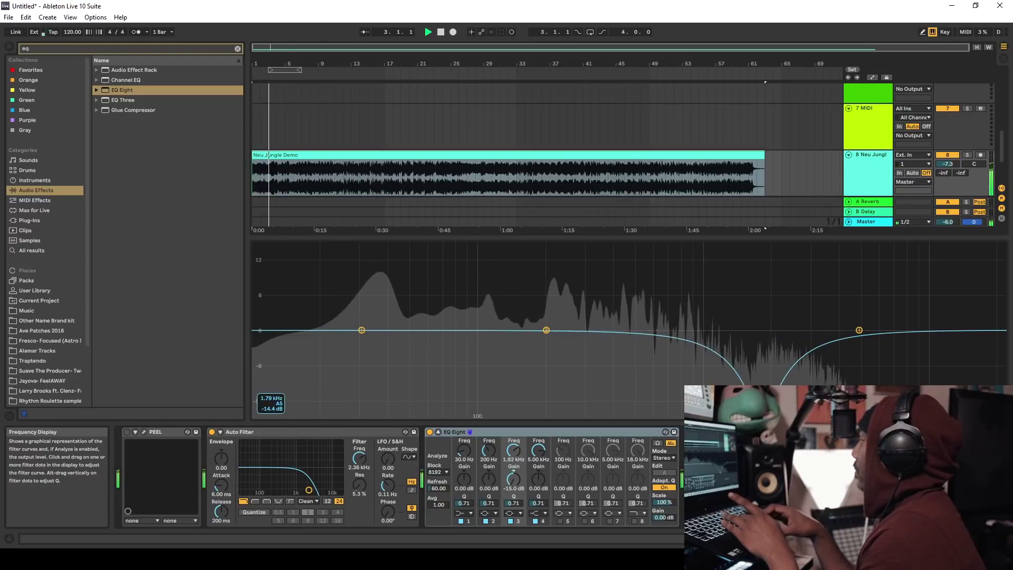
drag(859, 330, 689, 367)
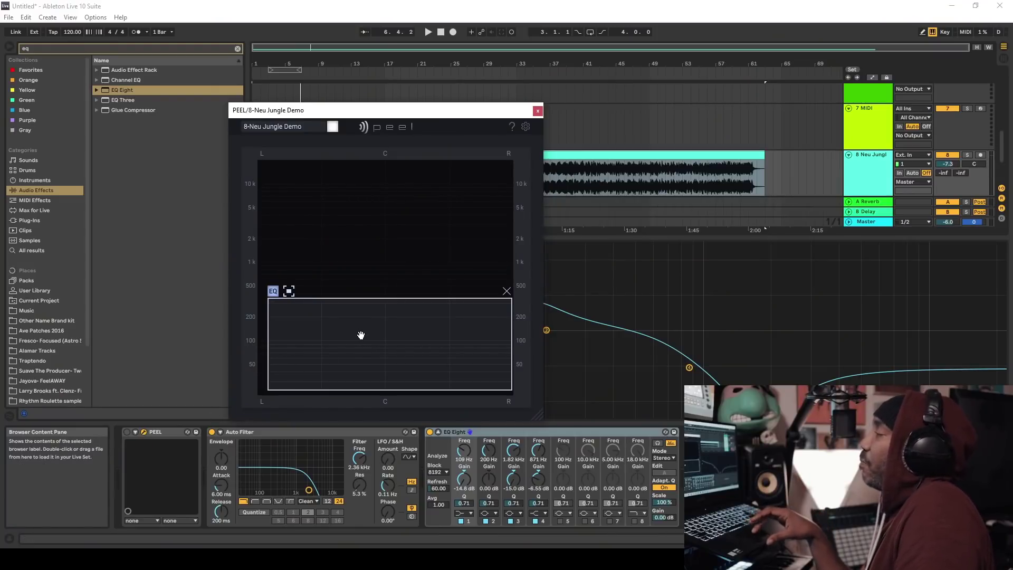
Drag PEEL's EQ box up from the bottom so it spans roughly 200 Hz to 2 kHz
drag(361, 335, 363, 274)
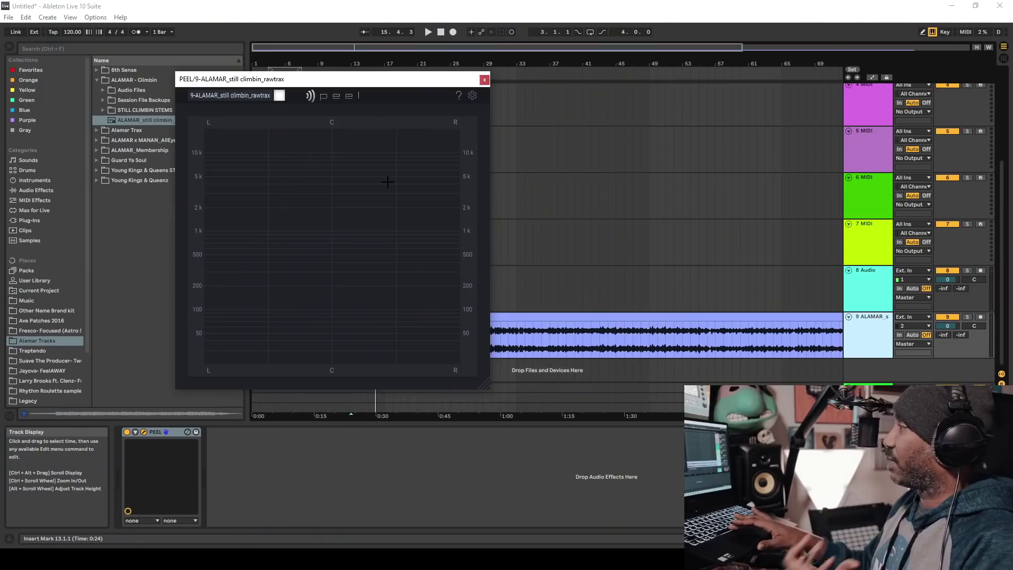
During playback, draw a PEEL box, move it to about 100–500 Hz, widen it, and silence it
key(space)
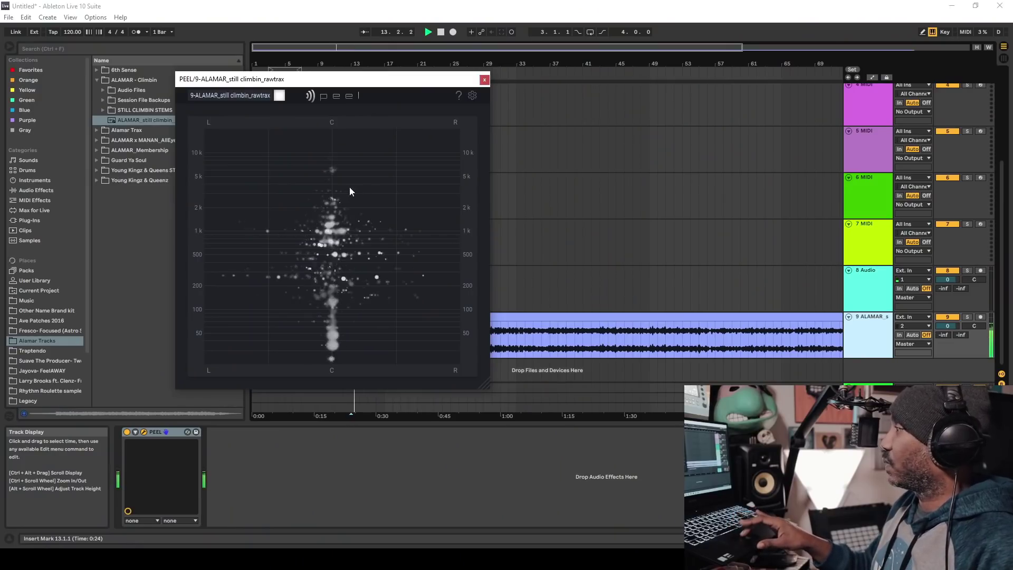
drag(312, 179, 359, 227)
key(space)
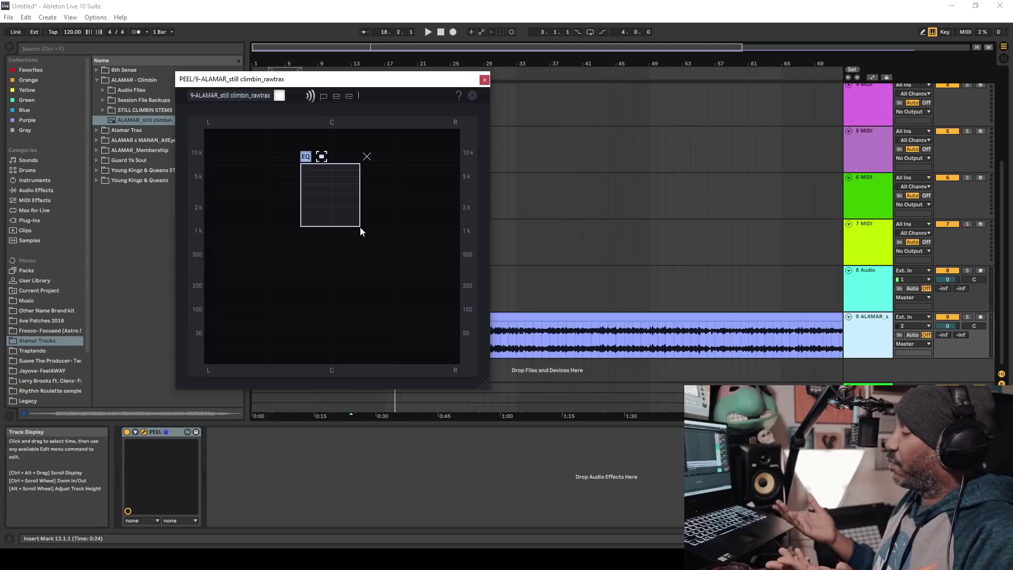
key(space)
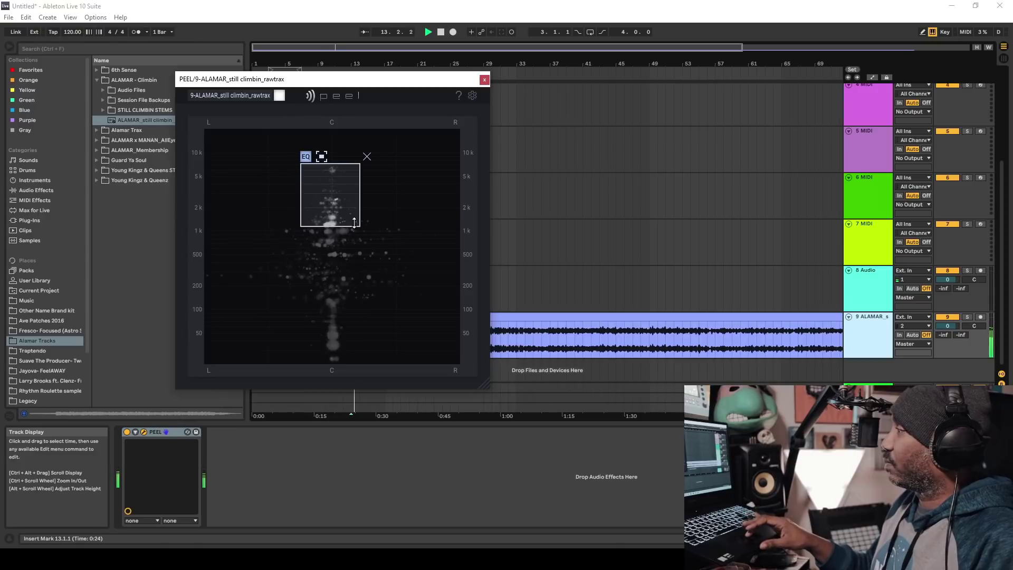
drag(335, 206, 264, 276)
drag(365, 276, 415, 278)
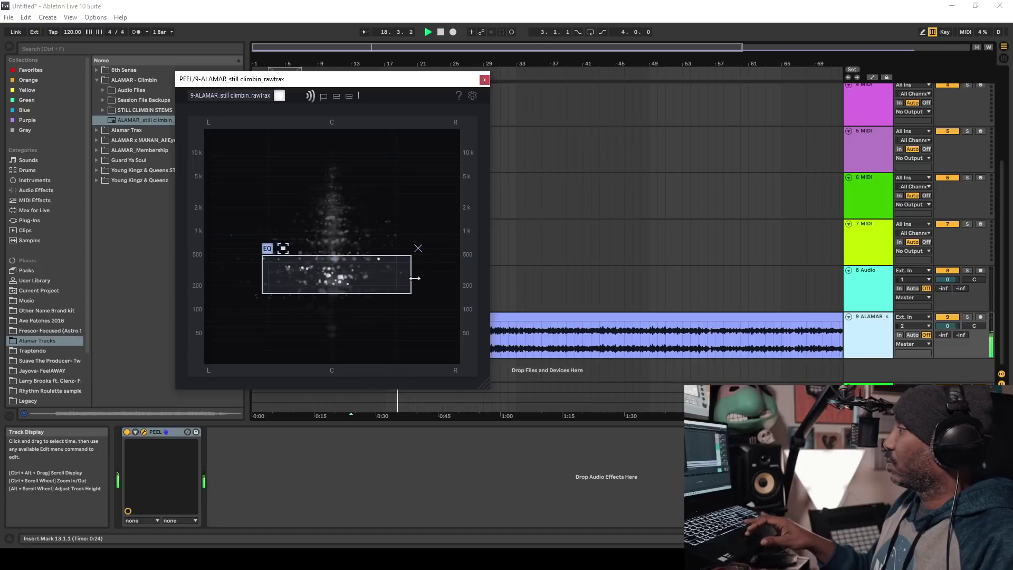
click(283, 249)
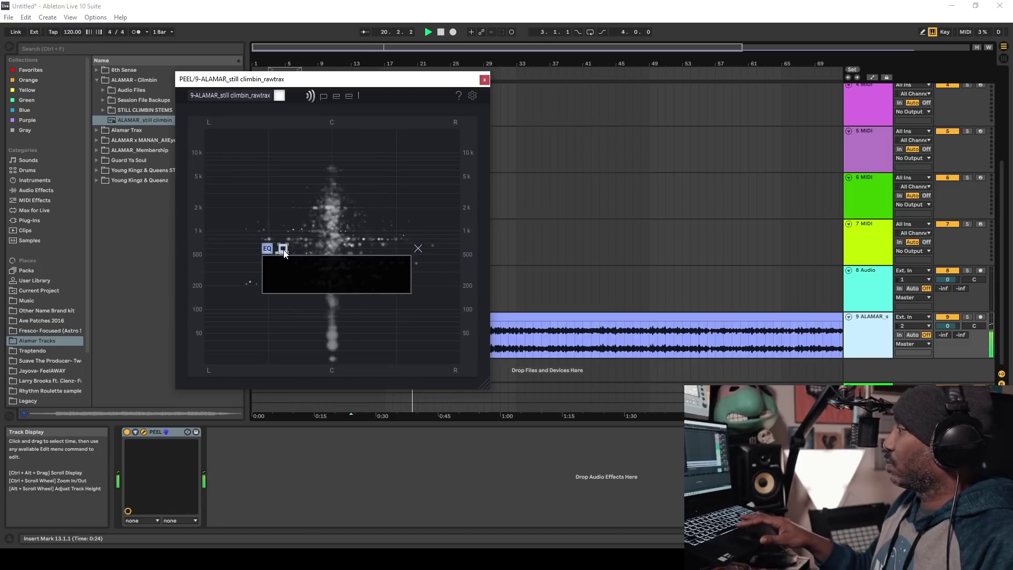
Unsilence the box, shift it to 100–300 Hz, extend it to the lowest frequencies, and silence it again
key(space)
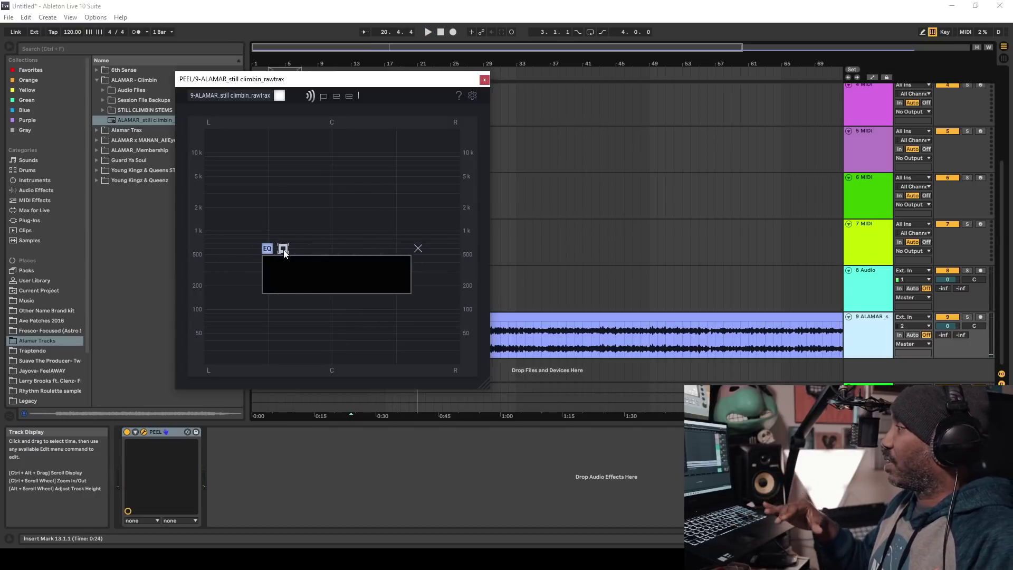
key(space)
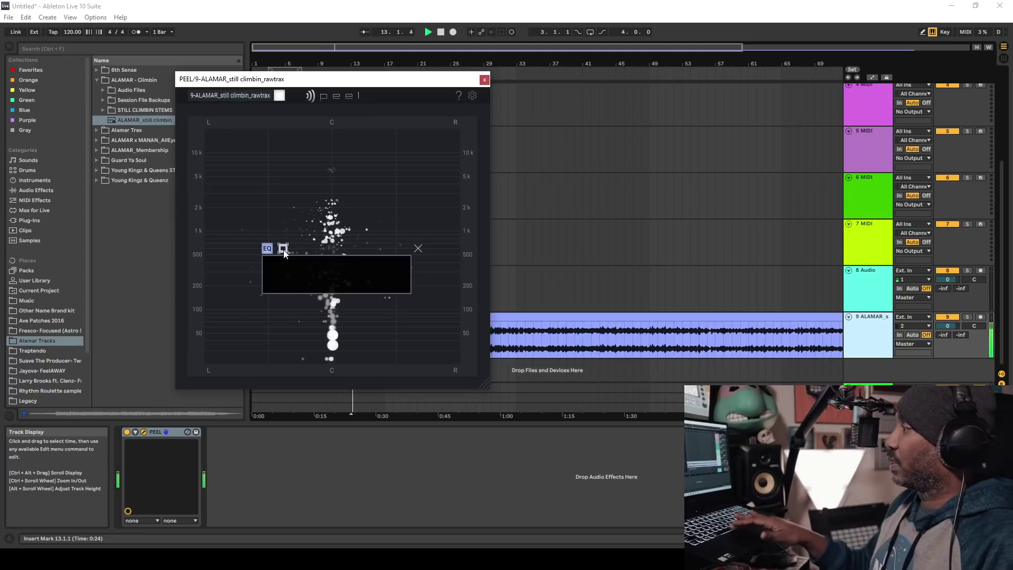
click(282, 249)
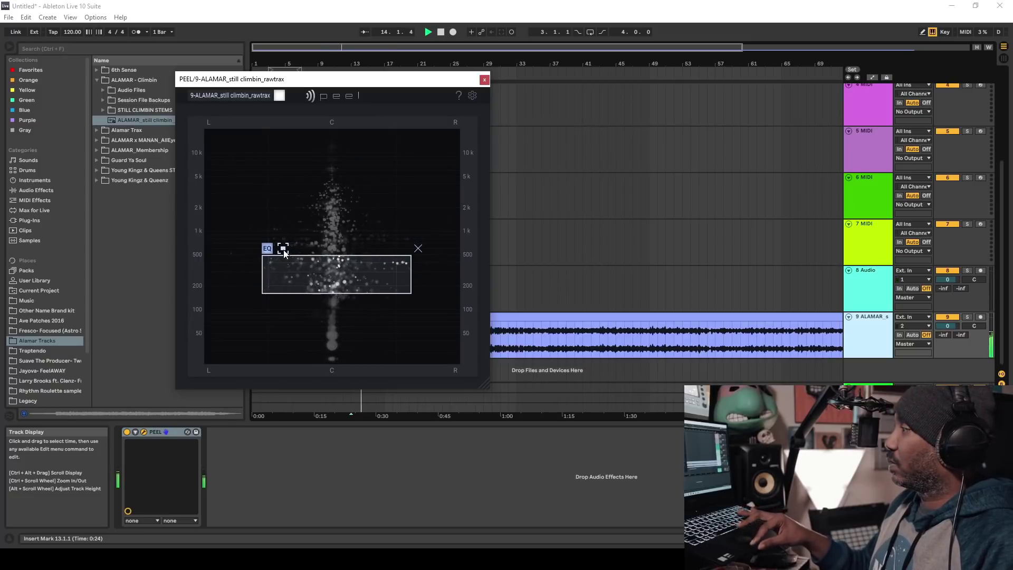
drag(303, 269, 302, 290)
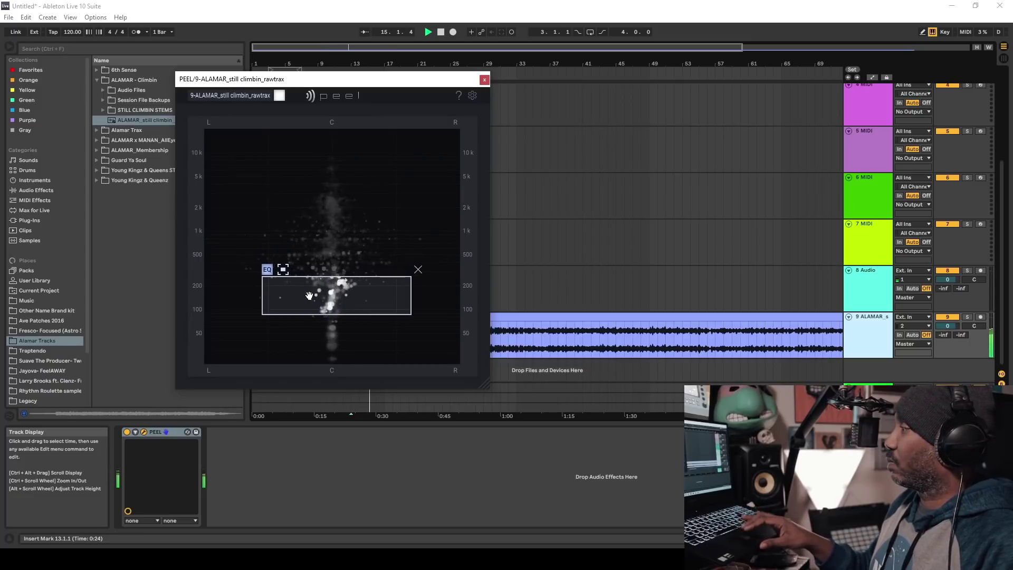
drag(324, 315, 327, 378)
click(283, 269)
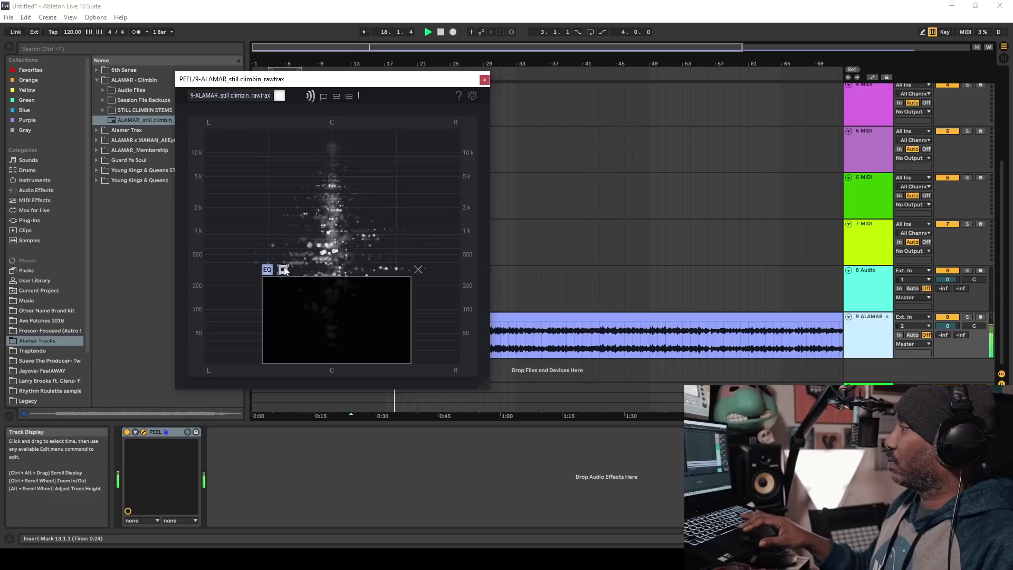
key(space)
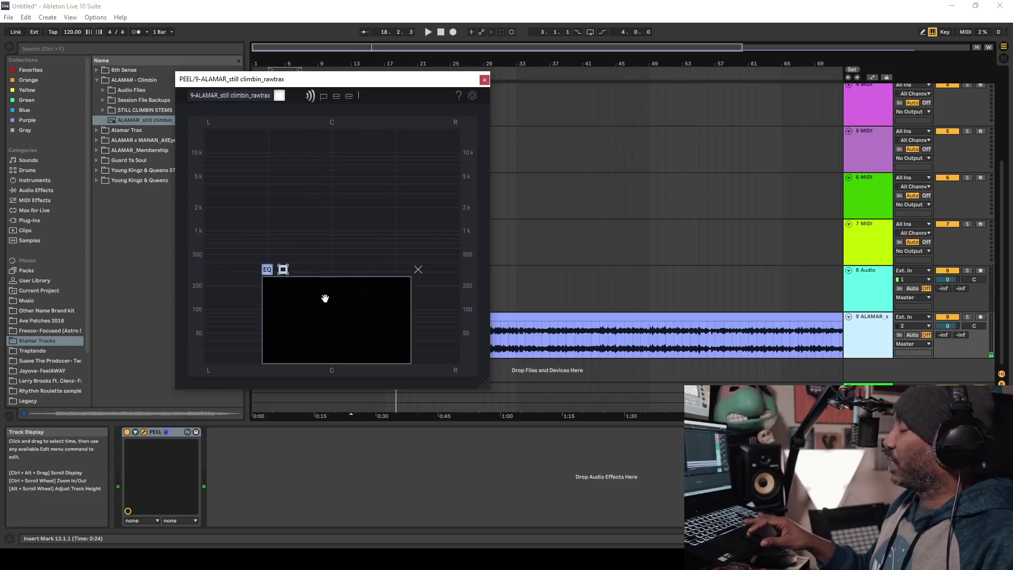
Turn off silencing of the PEEL box and move it down and left
drag(326, 296, 325, 208)
click(287, 179)
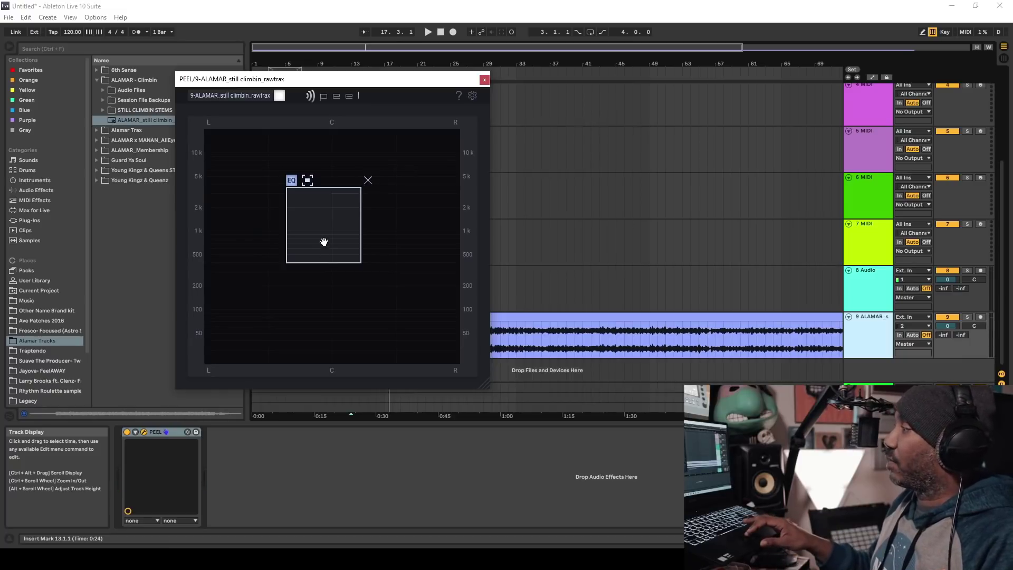
drag(325, 240, 282, 282)
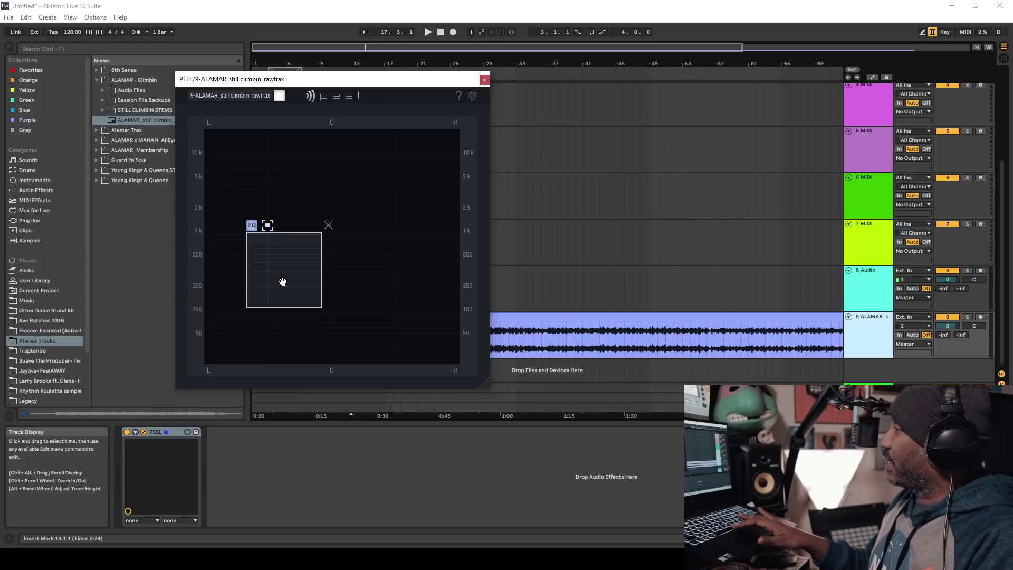
While playing, position the box around 150 Hz–1 kHz and widen it to the right
key(space)
drag(283, 282, 356, 286)
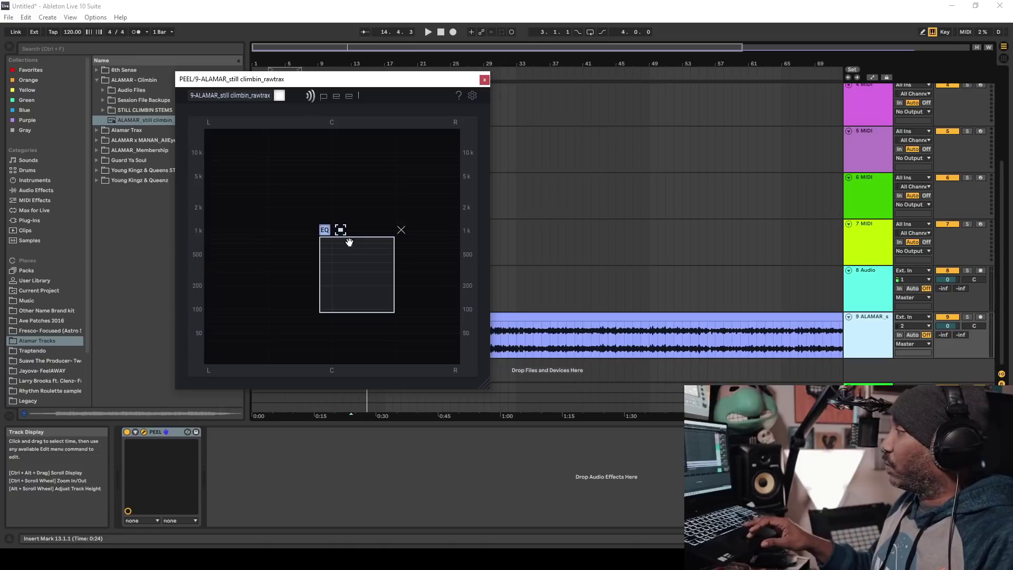
drag(368, 283, 332, 298)
drag(362, 253, 434, 267)
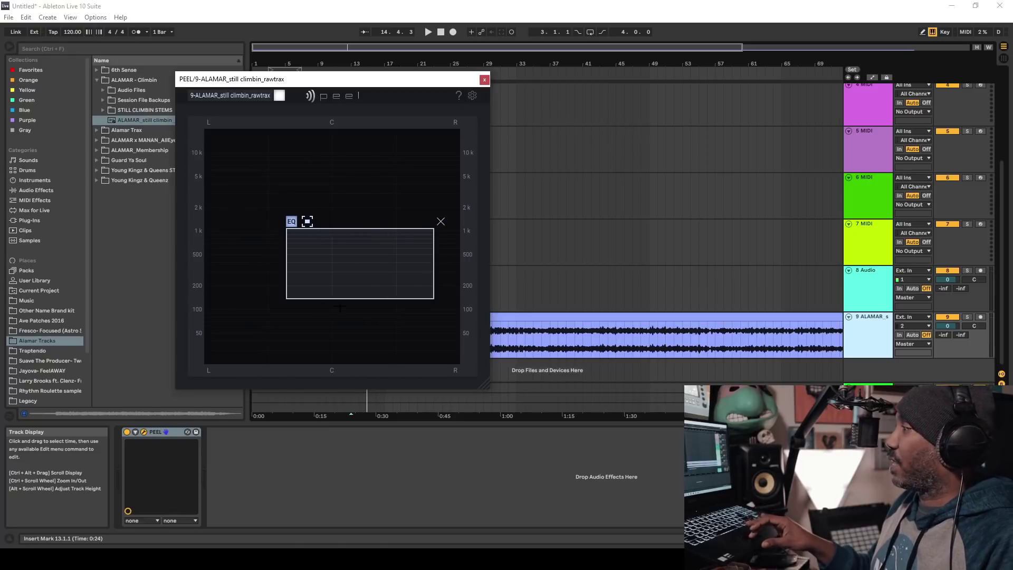